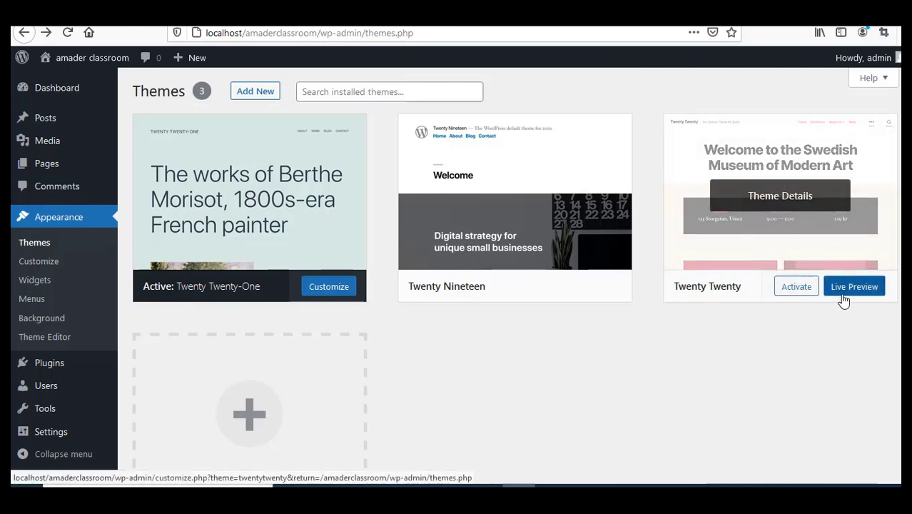
# Step: Look over the installed themes and open the page for adding a new theme
pyautogui.click(785, 293)
pyautogui.moveTo(743, 291)
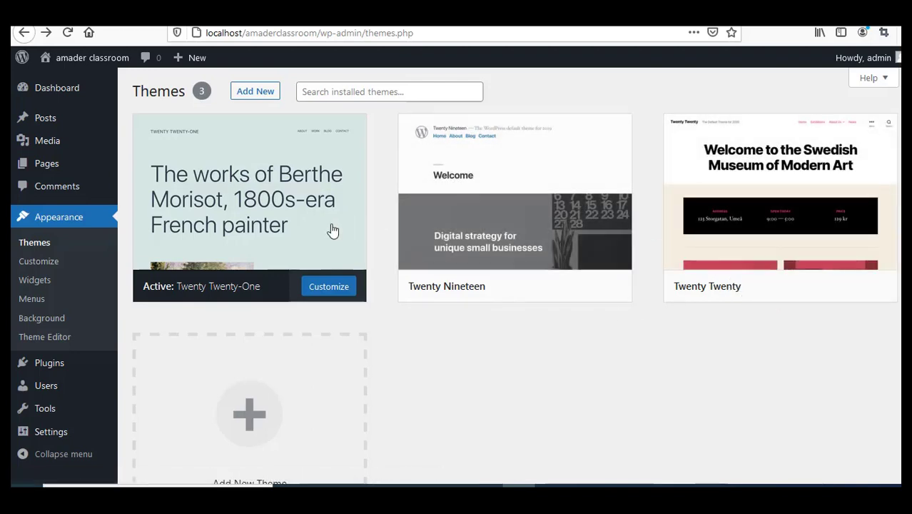
pyautogui.moveTo(332, 182)
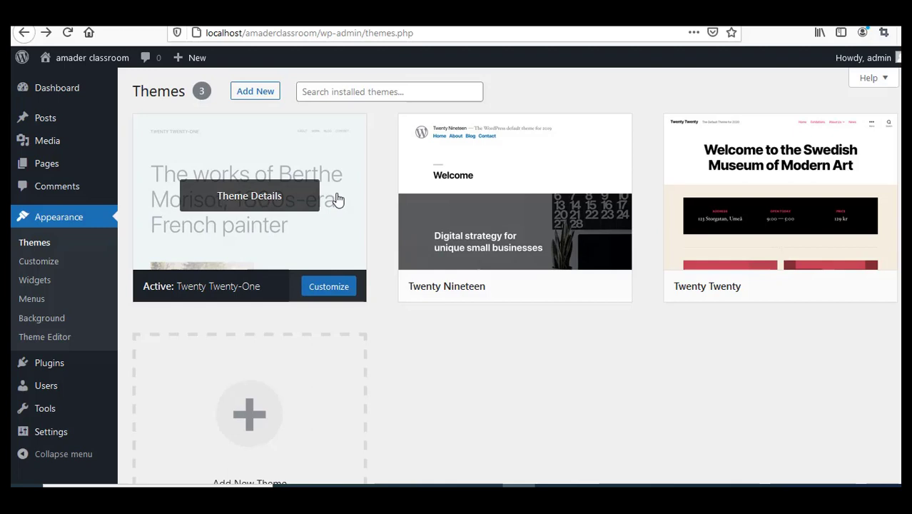
pyautogui.scroll(-3, 338, 199)
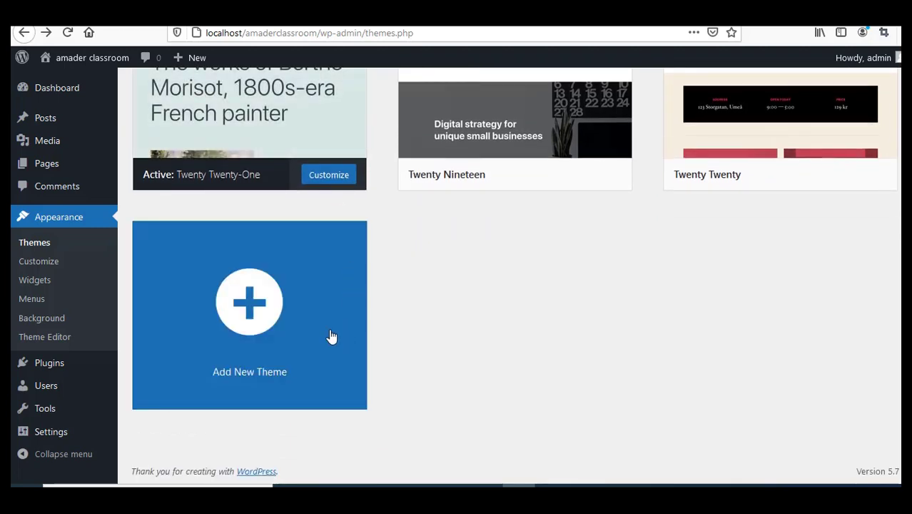
pyautogui.scroll(3, 313, 324)
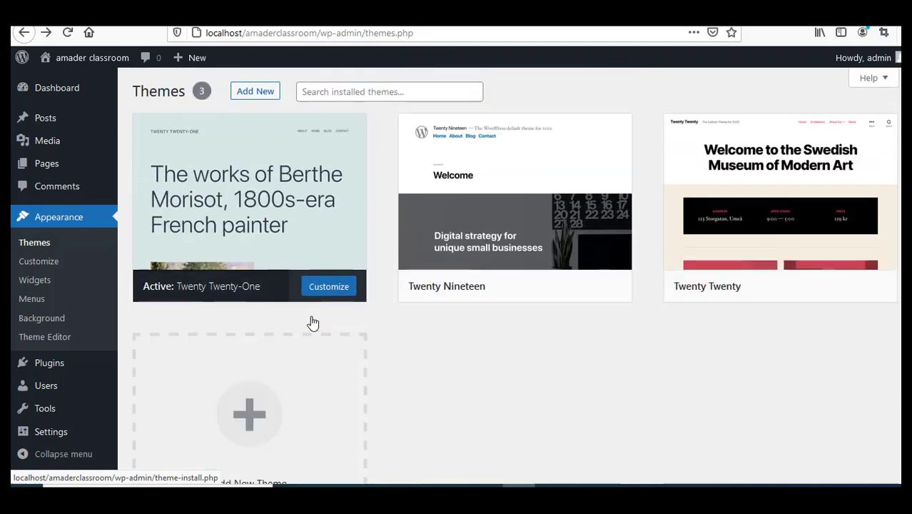
pyautogui.scroll(-3, 298, 312)
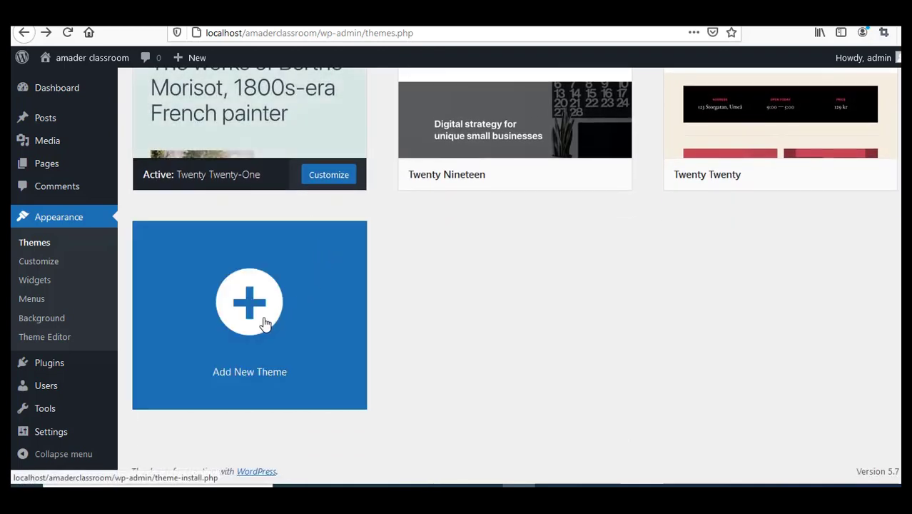
pyautogui.click(265, 322)
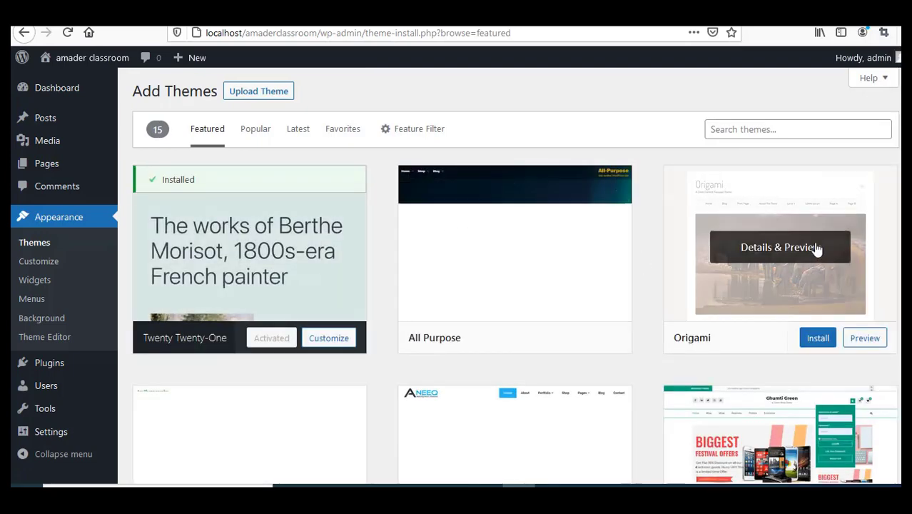
# Step: Browse the featured themes available for installation
pyautogui.scroll(-2, 817, 250)
pyautogui.scroll(-5, 818, 249)
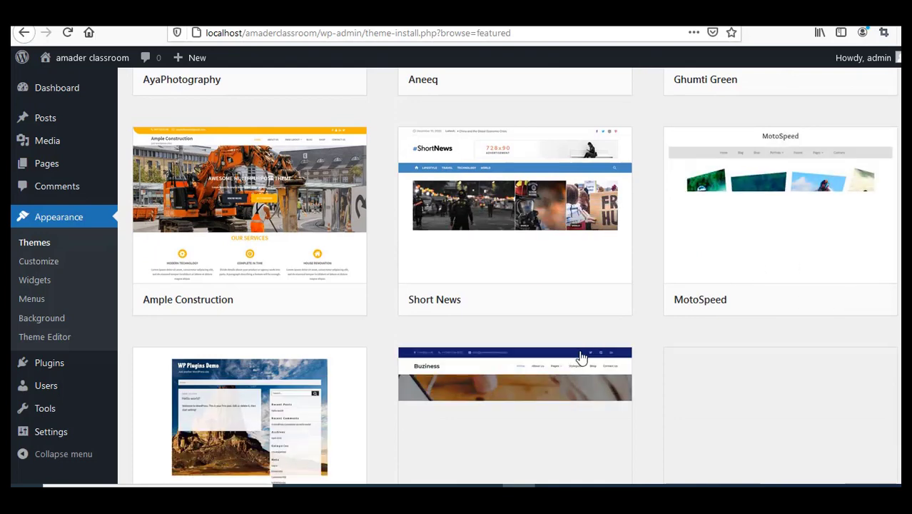
pyautogui.scroll(6, 582, 356)
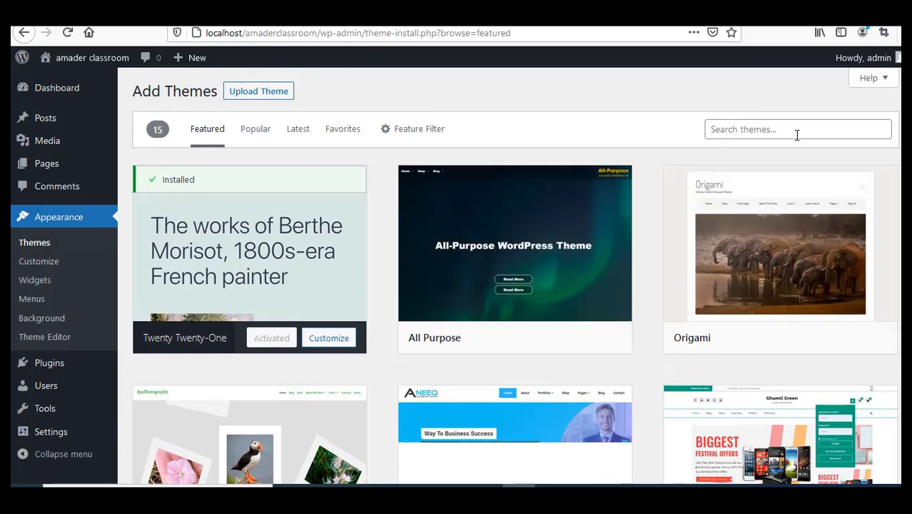
pyautogui.click(797, 128)
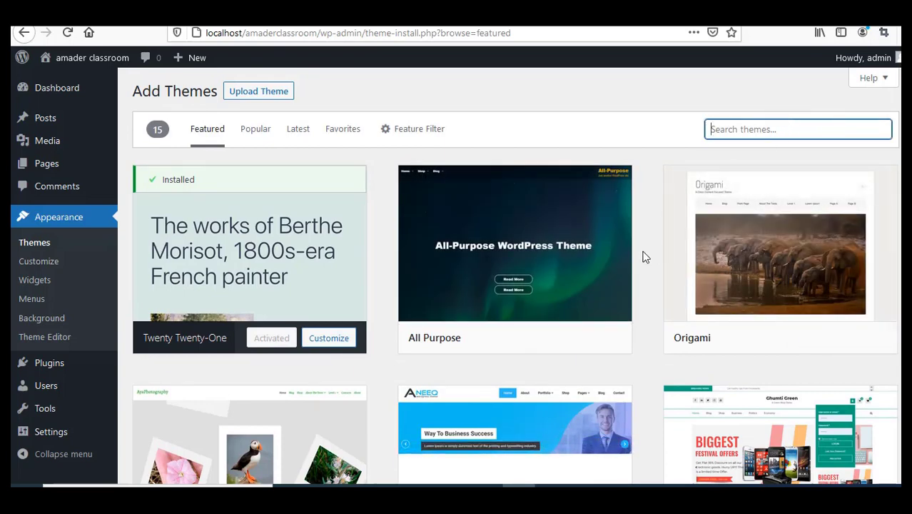
pyautogui.moveTo(628, 267)
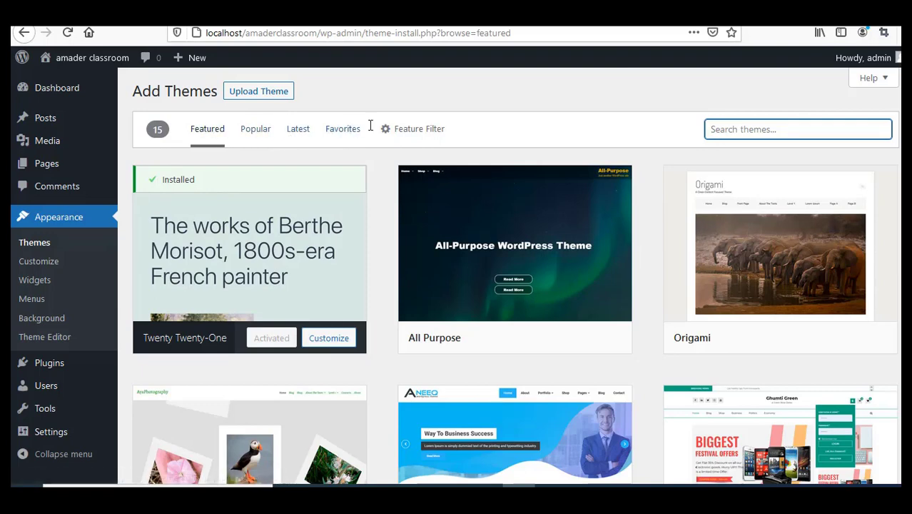
# Step: Browse the popular and latest themes available for installation
pyautogui.click(258, 134)
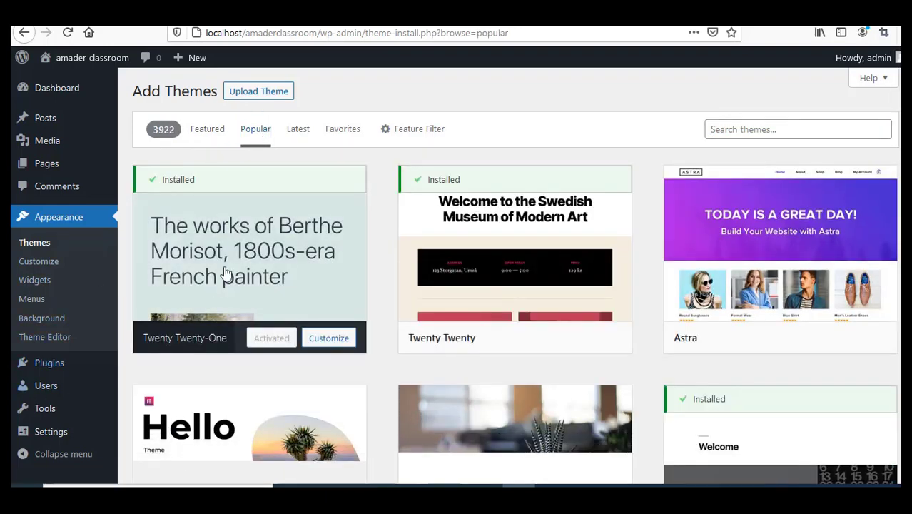
pyautogui.moveTo(354, 208)
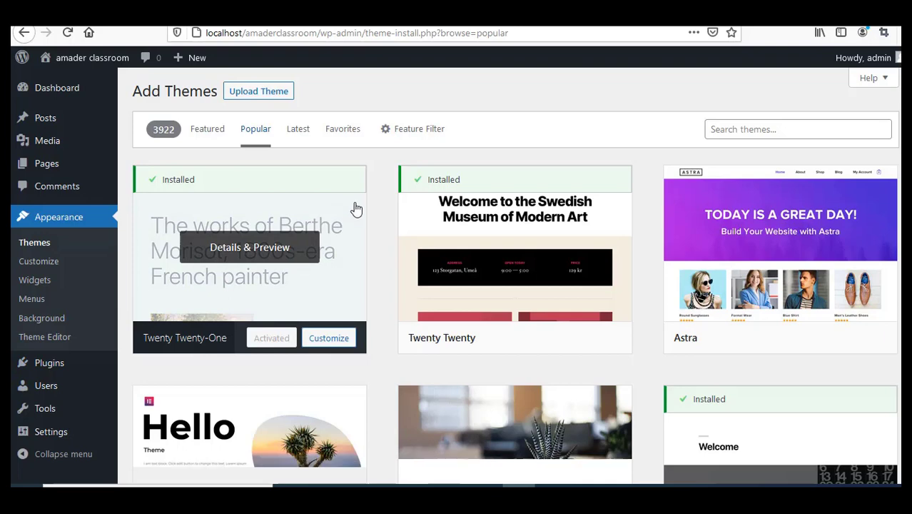
pyautogui.click(298, 136)
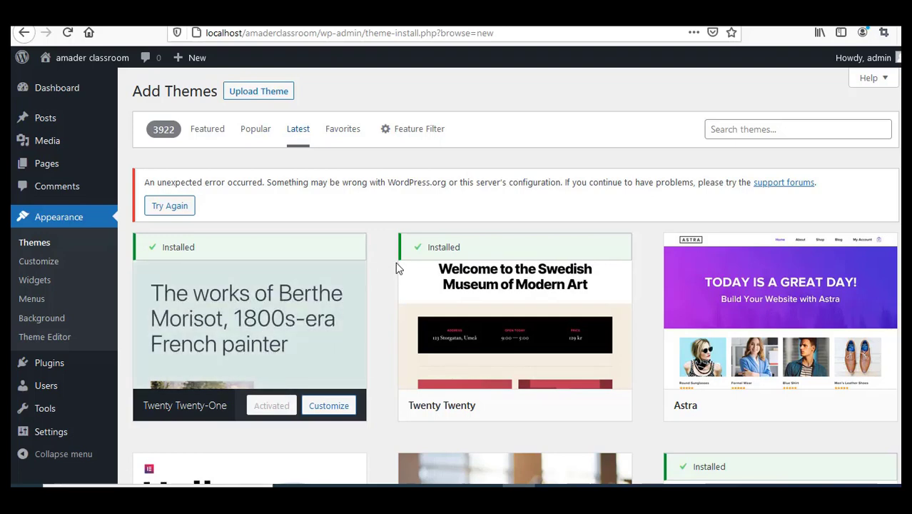
pyautogui.scroll(-15, 398, 267)
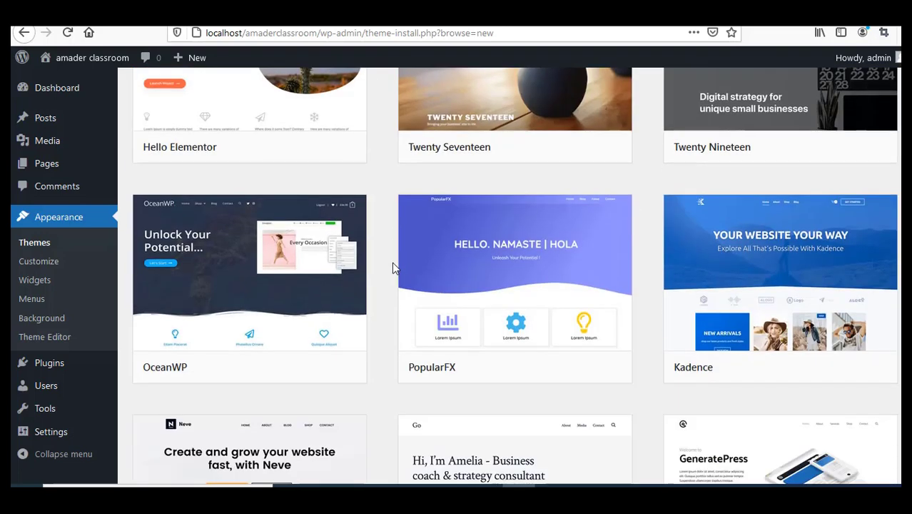
pyautogui.scroll(15, 394, 267)
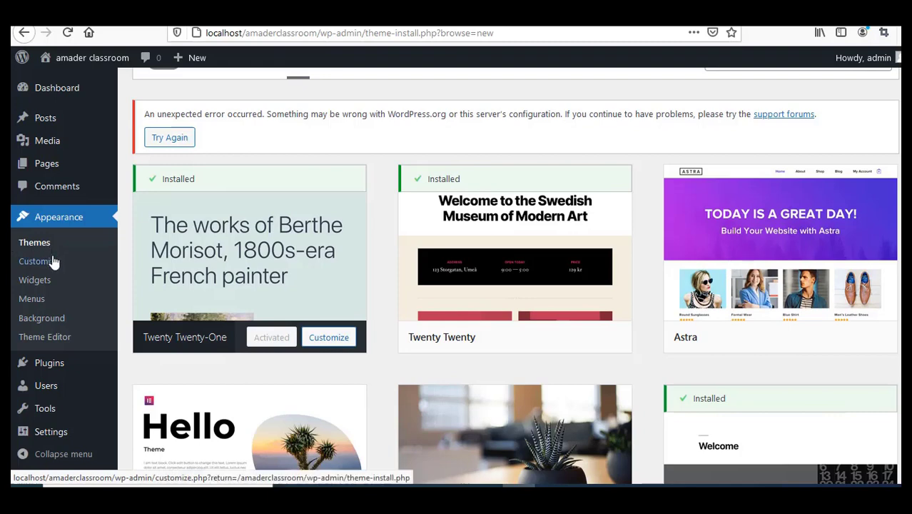
# Step: Open the Site Identity settings in the theme customizer and try out the display option for the site title and tagline
pyautogui.click(39, 262)
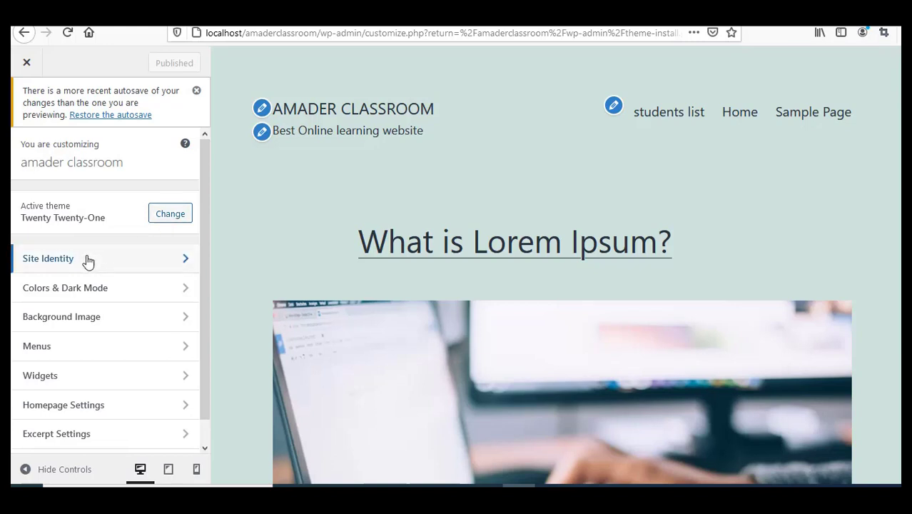
pyautogui.click(109, 269)
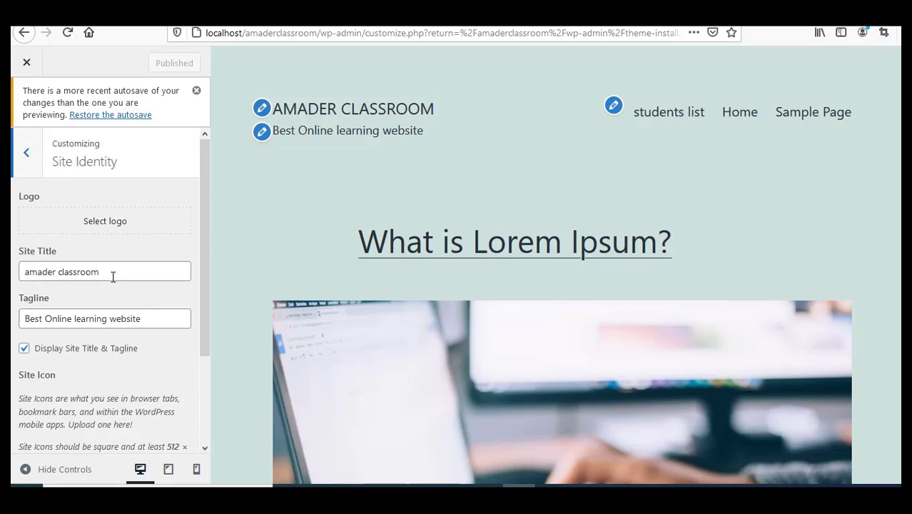
pyautogui.scroll(-2, 112, 277)
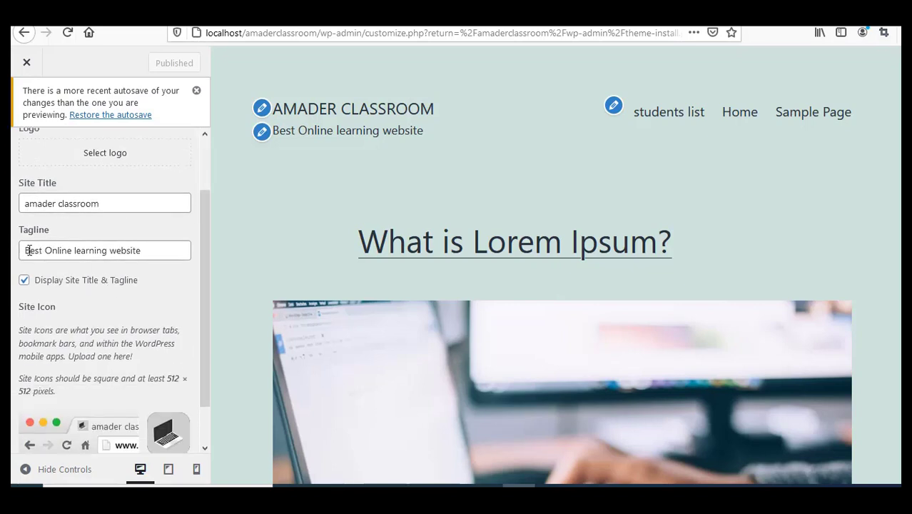
pyautogui.click(145, 253)
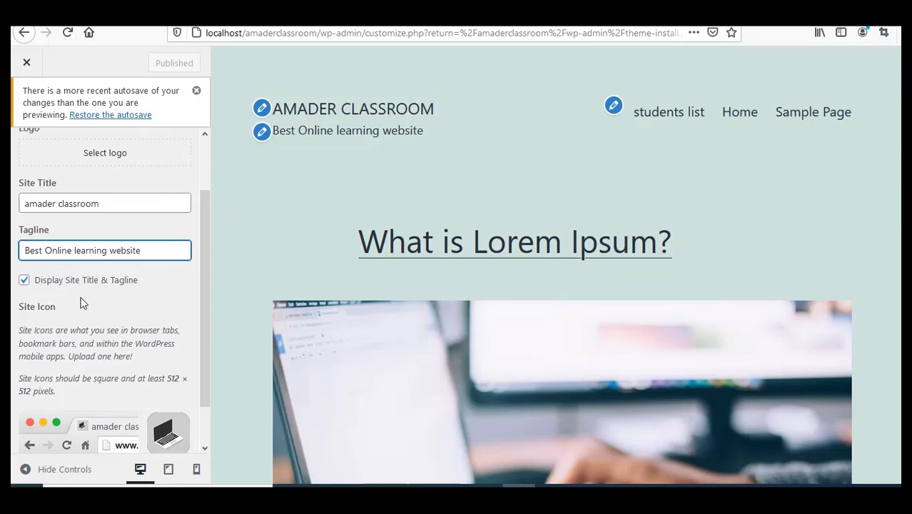
pyautogui.click(24, 281)
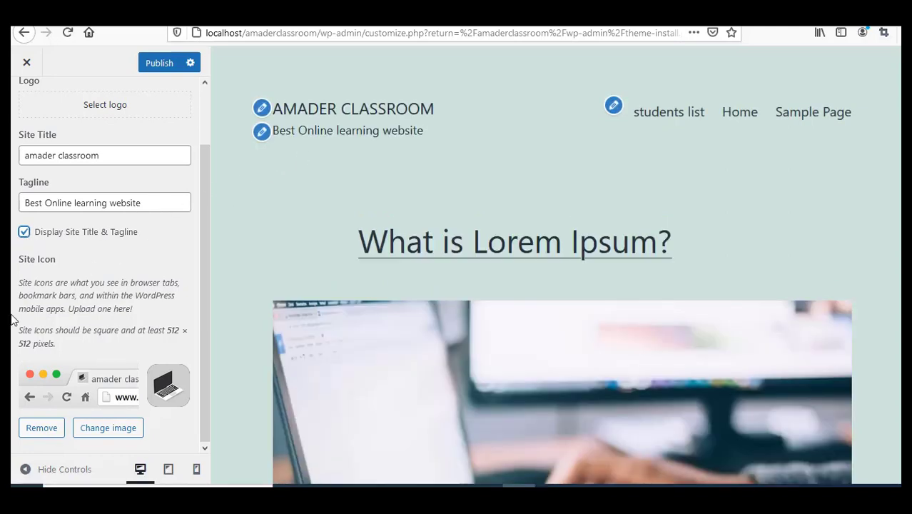
# Step: Remove the current site icon and set download.png from the media library as the site icon without cropping
pyautogui.click(42, 427)
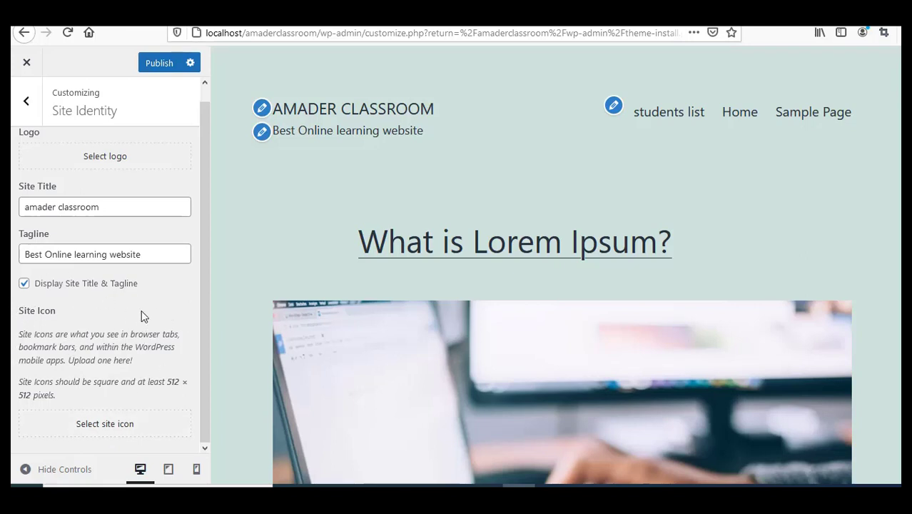
pyautogui.click(106, 428)
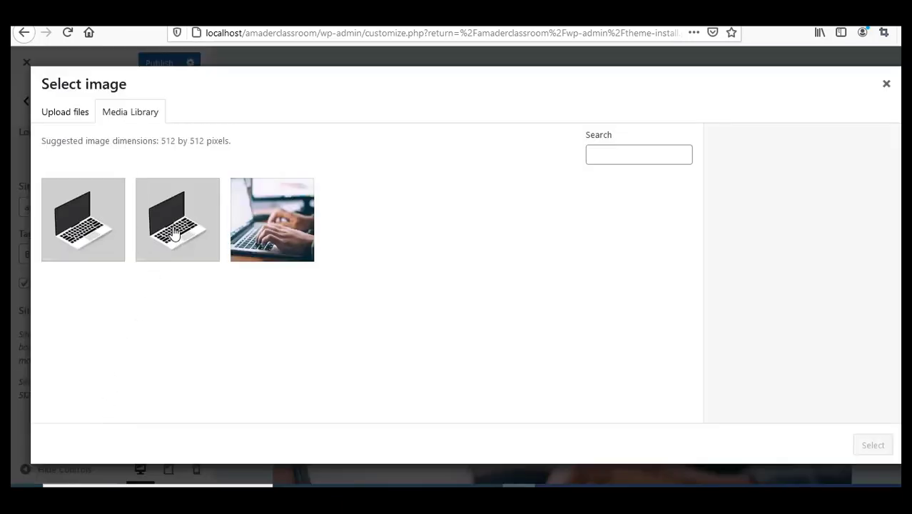
pyautogui.click(174, 233)
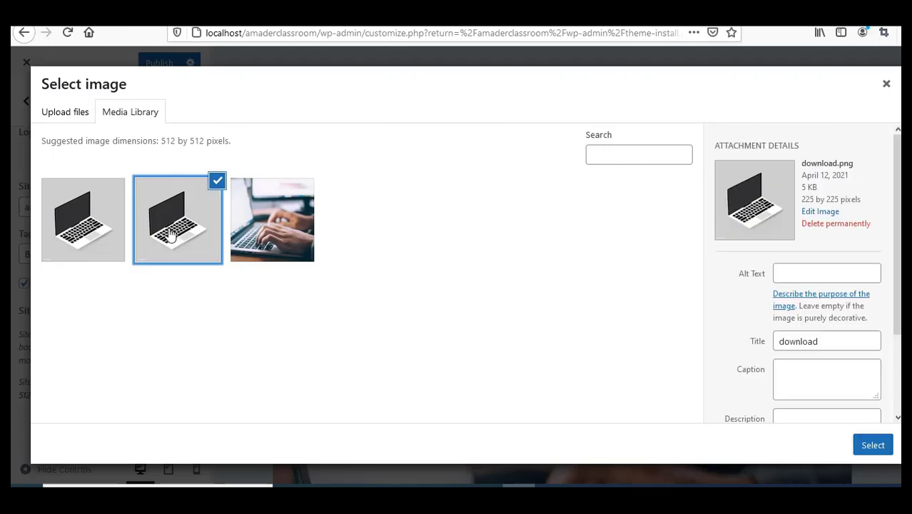
pyautogui.click(870, 453)
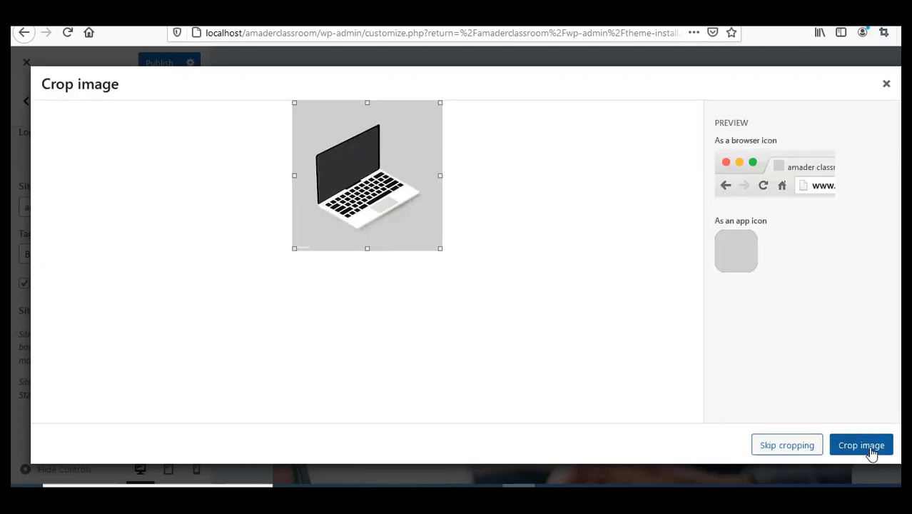
pyautogui.click(788, 450)
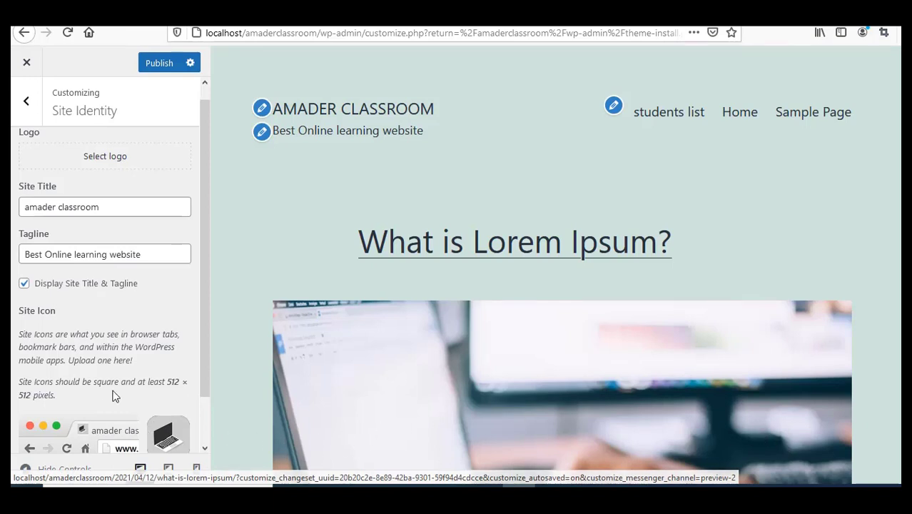
pyautogui.scroll(-1, 130, 321)
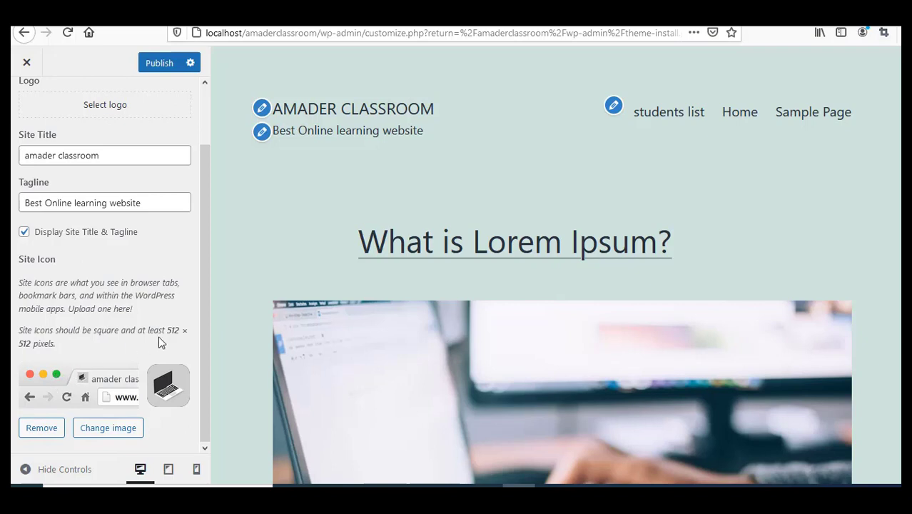
# Step: Set the media library photo of hands typing on a laptop as the site logo without cropping
pyautogui.scroll(2, 160, 342)
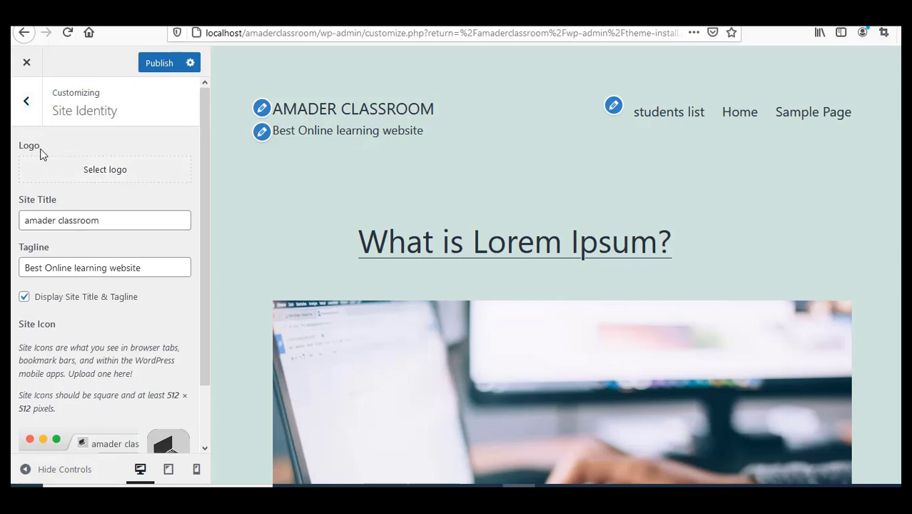
pyautogui.click(105, 176)
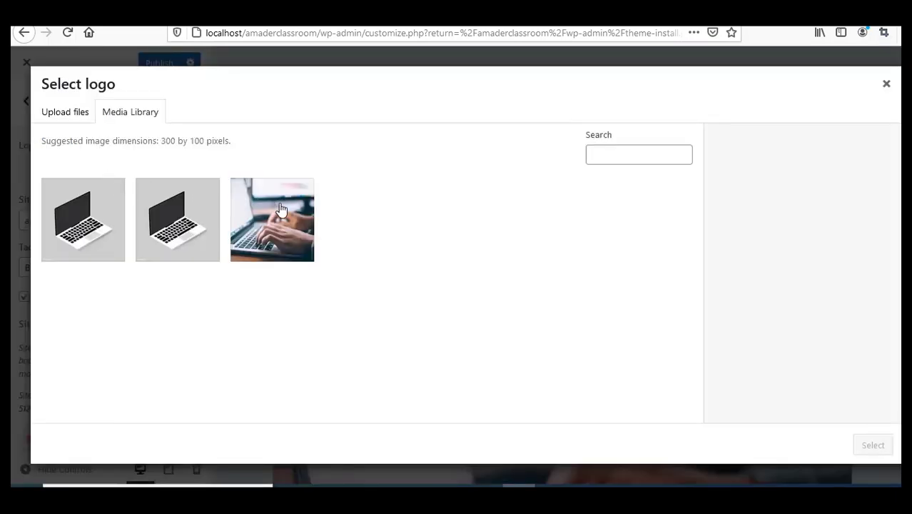
pyautogui.click(282, 218)
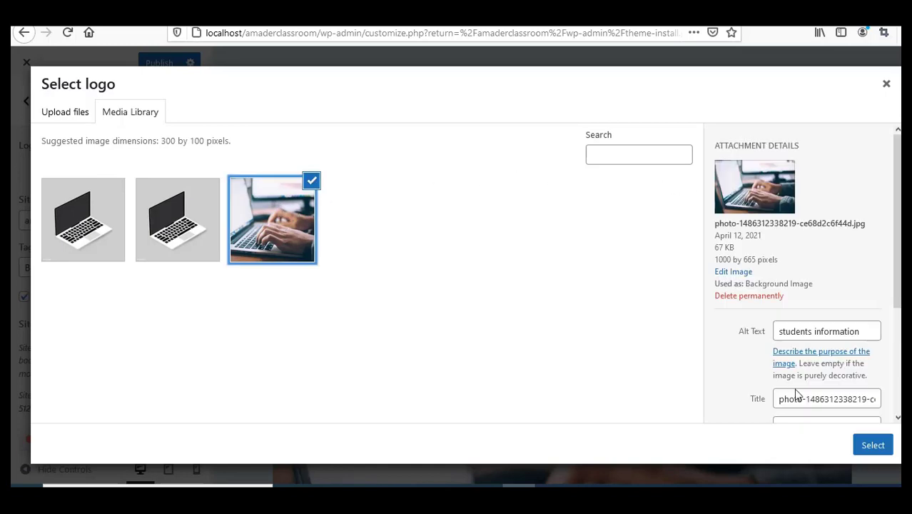
pyautogui.click(875, 452)
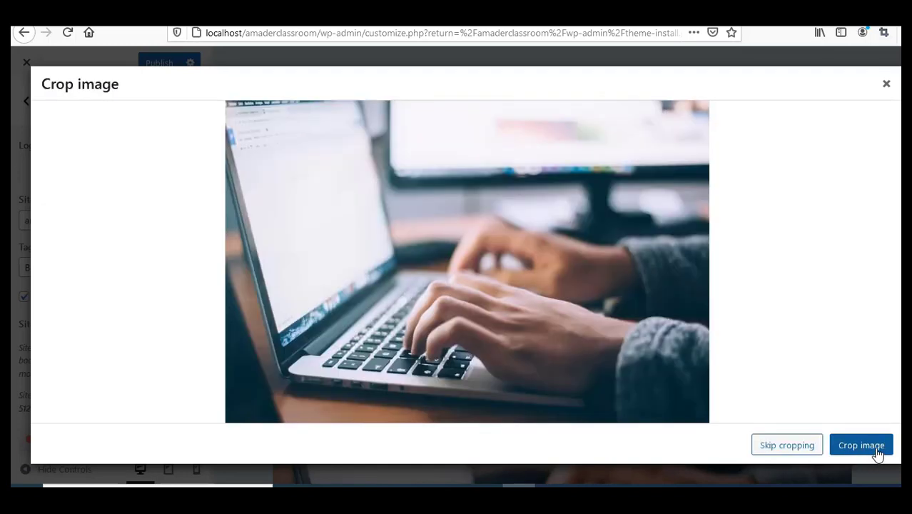
pyautogui.click(787, 445)
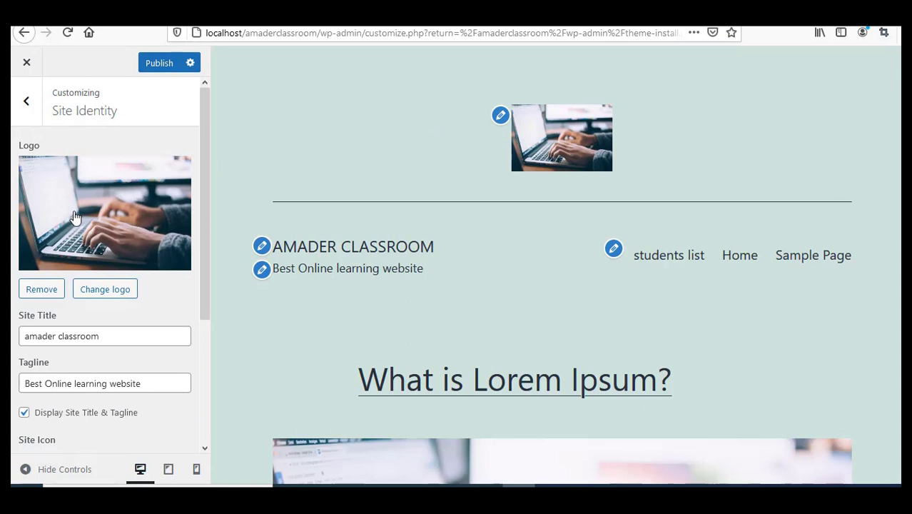
# Step: Set the site's background color to the light purple #daccdd in the Colors & Dark Mode settings
pyautogui.click(26, 104)
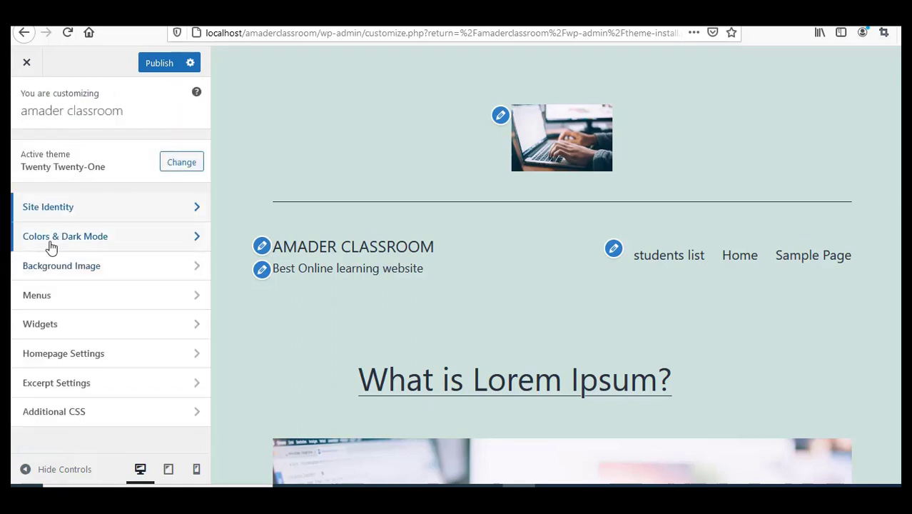
pyautogui.click(107, 244)
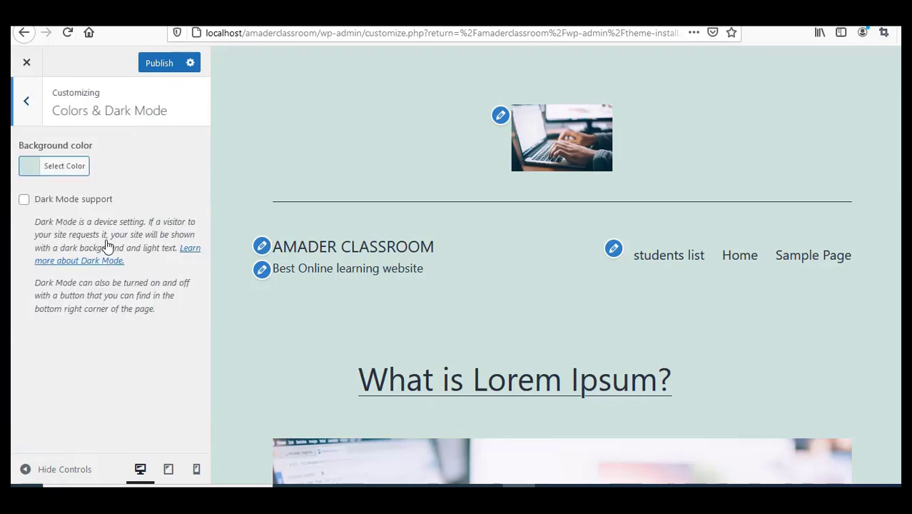
pyautogui.click(32, 168)
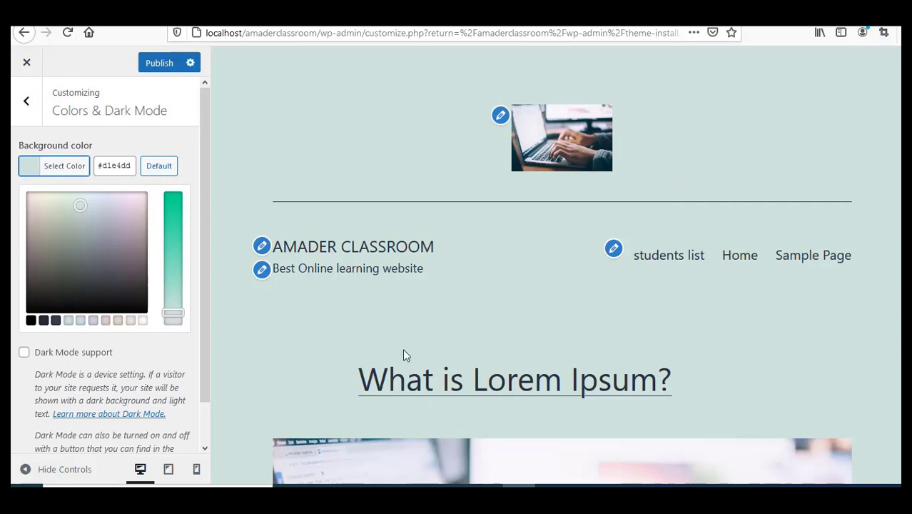
pyautogui.click(124, 207)
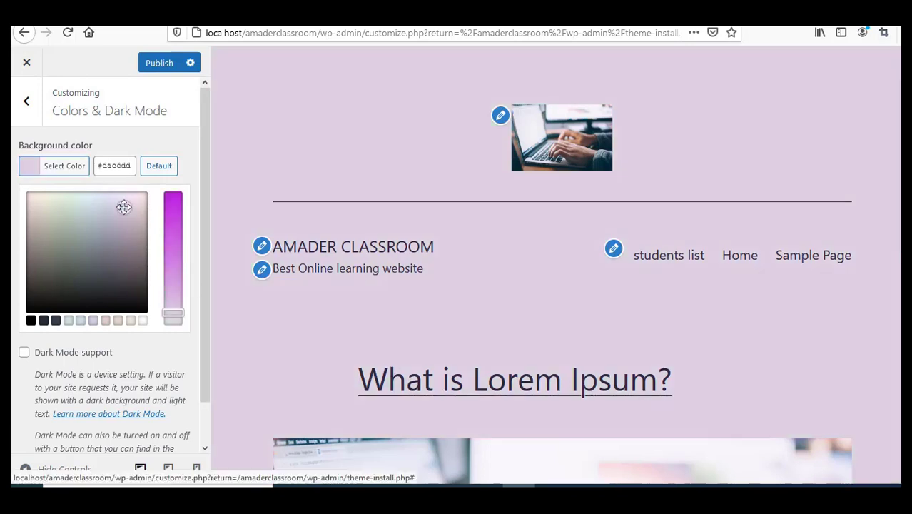
# Step: Set the site's background color to the bright pink #ef0b9c and check it down the page preview
pyautogui.click(135, 200)
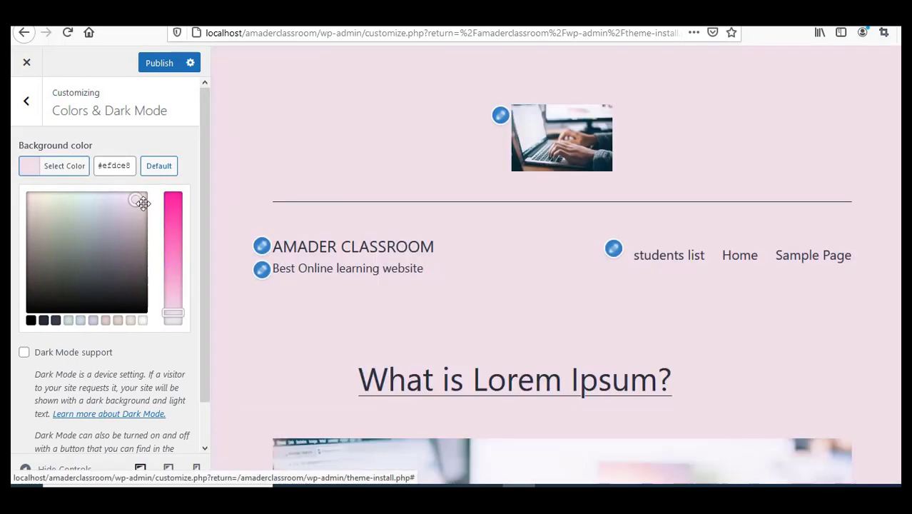
pyautogui.click(168, 206)
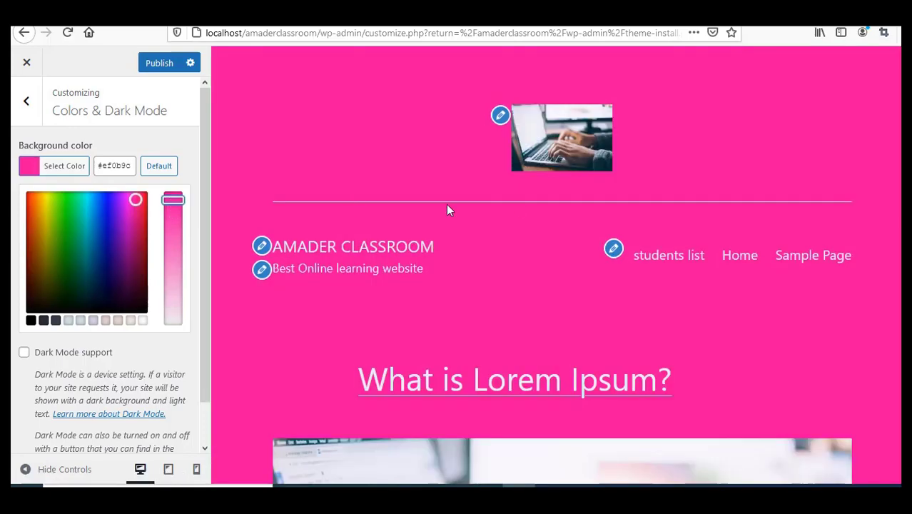
pyautogui.scroll(-5, 538, 204)
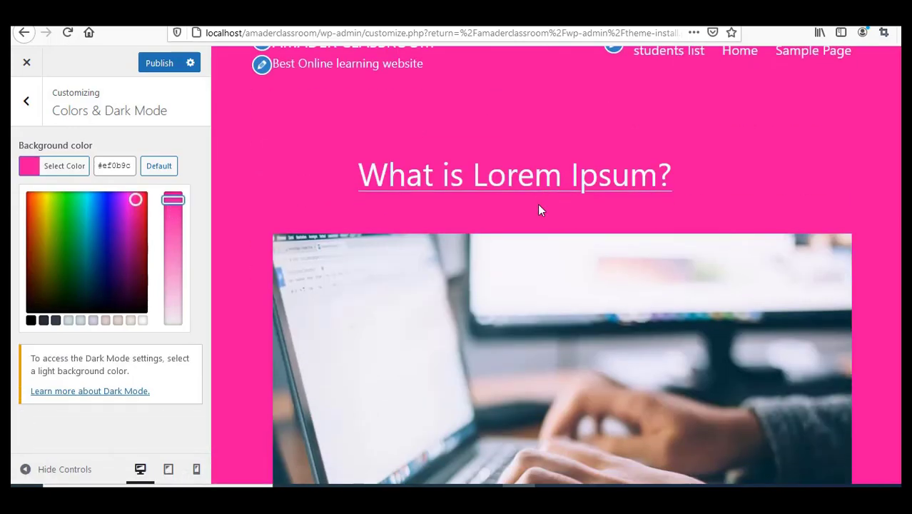
pyautogui.scroll(-10, 537, 204)
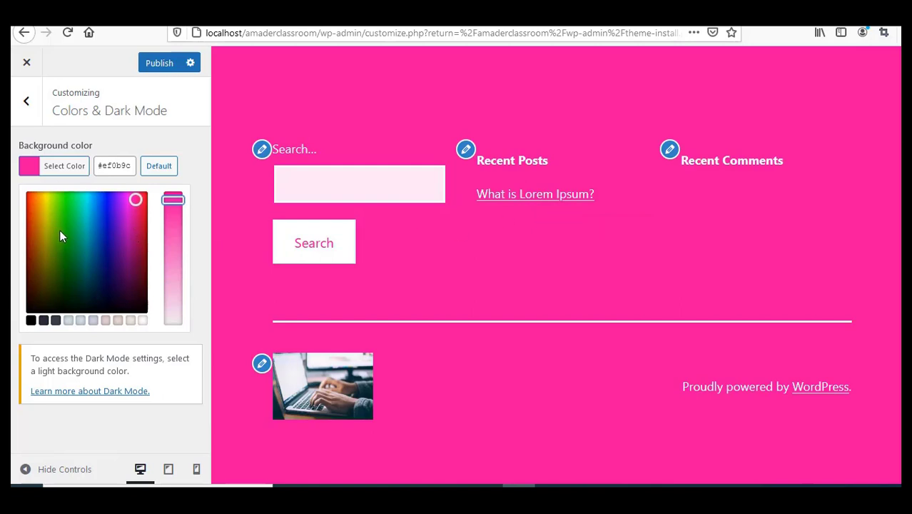
pyautogui.scroll(12, 440, 294)
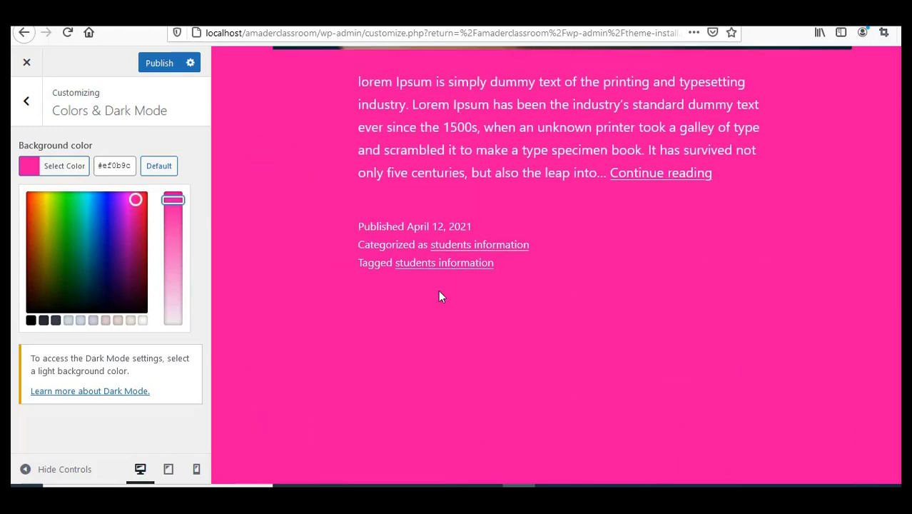
pyautogui.scroll(1, 440, 296)
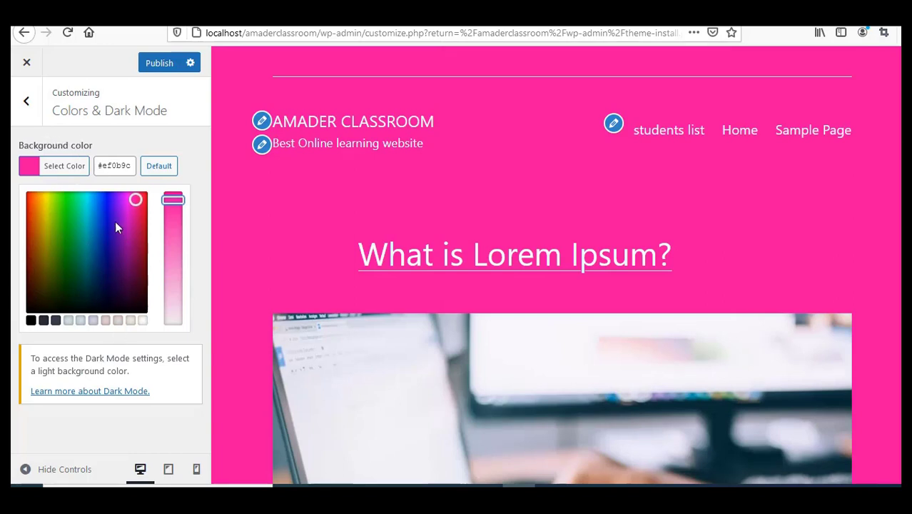
# Step: Open the Background Image settings and set download.png from the media library as the site's background image
pyautogui.click(33, 108)
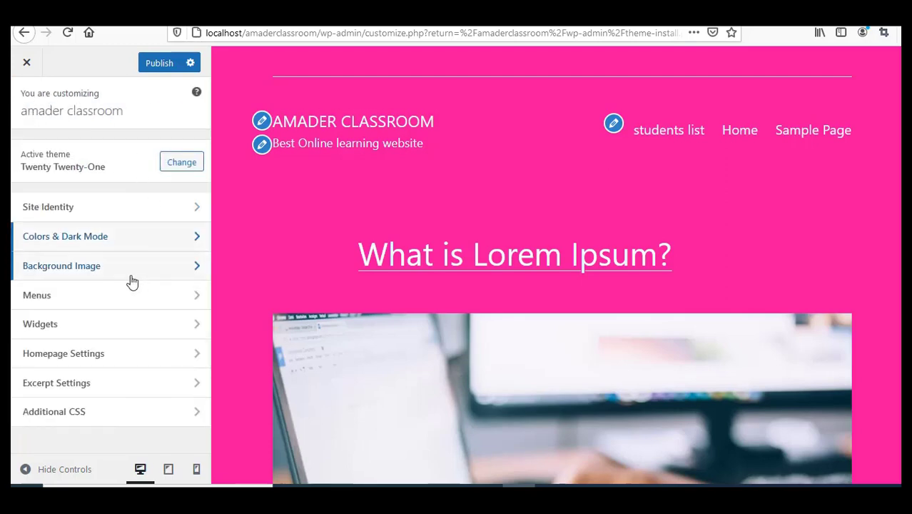
pyautogui.click(65, 275)
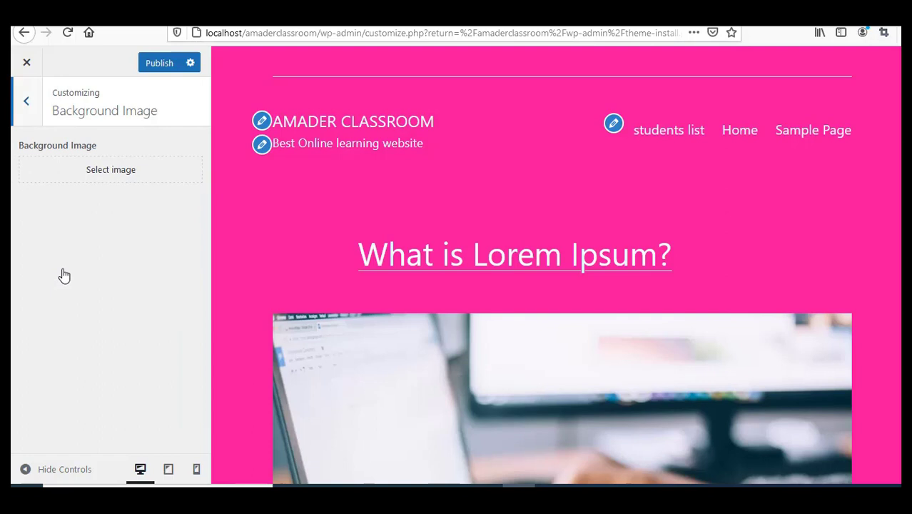
pyautogui.click(123, 173)
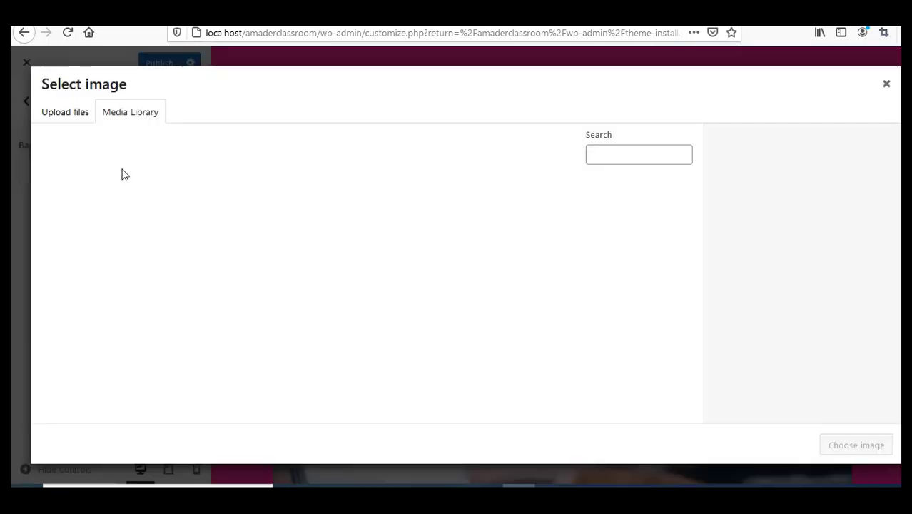
pyautogui.click(178, 238)
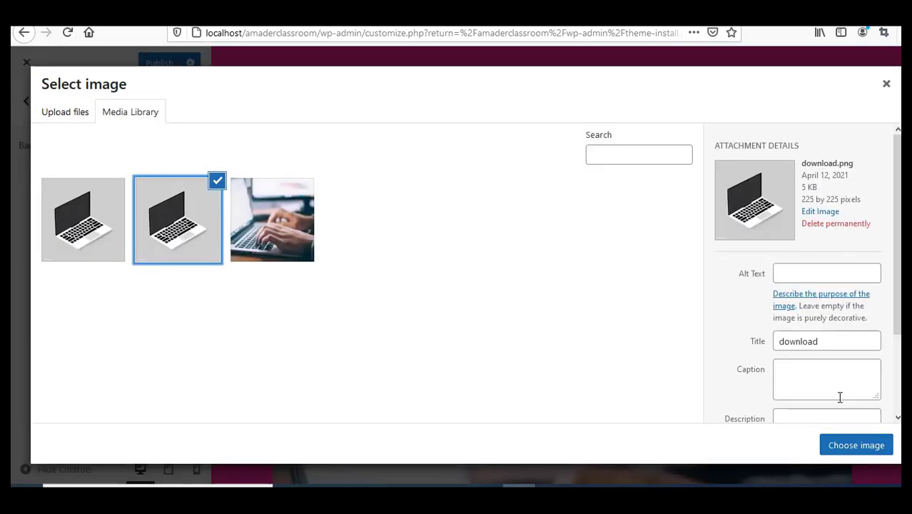
pyautogui.click(845, 452)
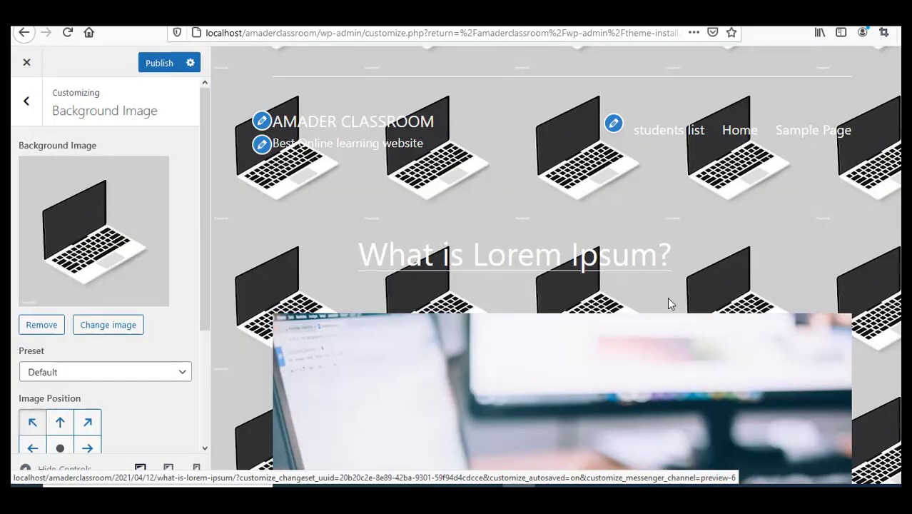
pyautogui.scroll(-10, 747, 176)
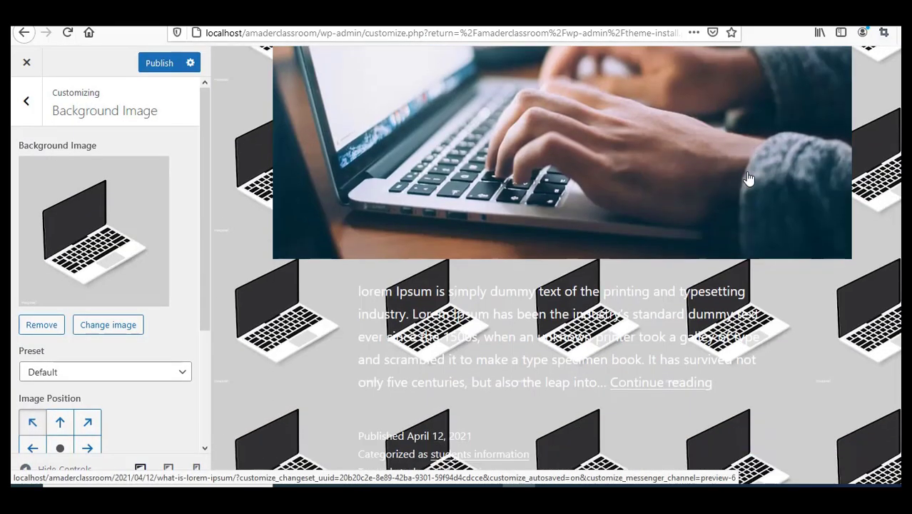
pyautogui.scroll(-2, 748, 176)
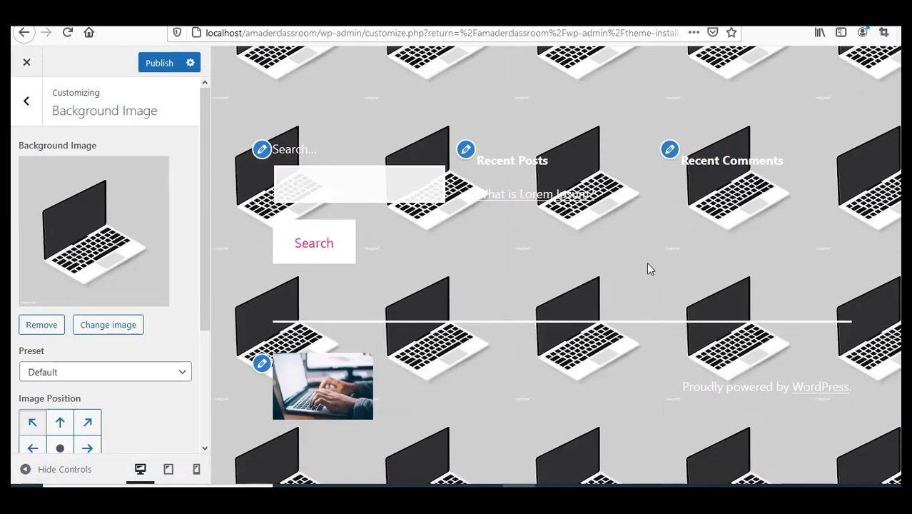
# Step: Remove the laptop background image and use the media library photo of hands typing on a laptop instead
pyautogui.click(41, 326)
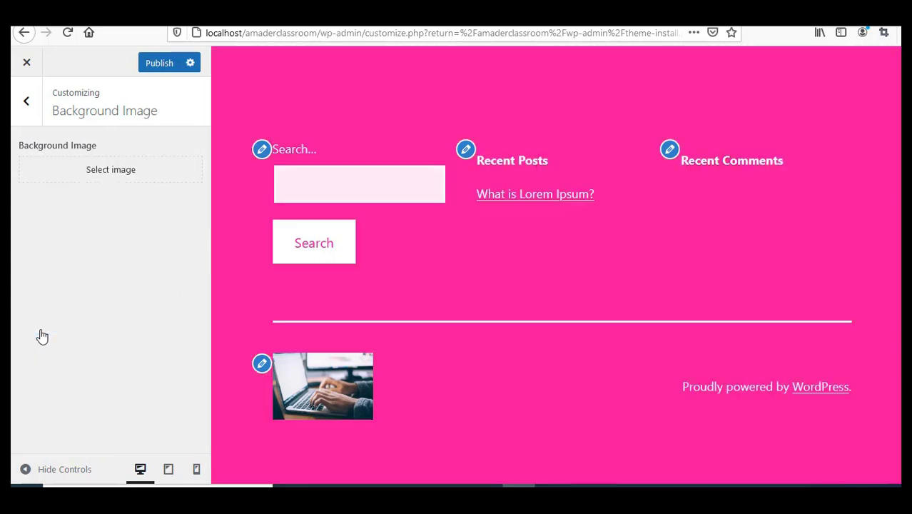
pyautogui.click(98, 177)
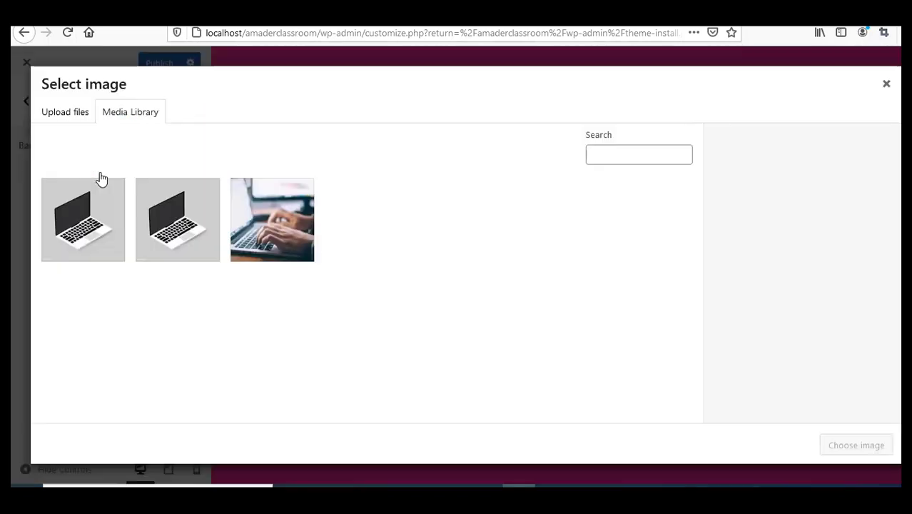
pyautogui.click(241, 212)
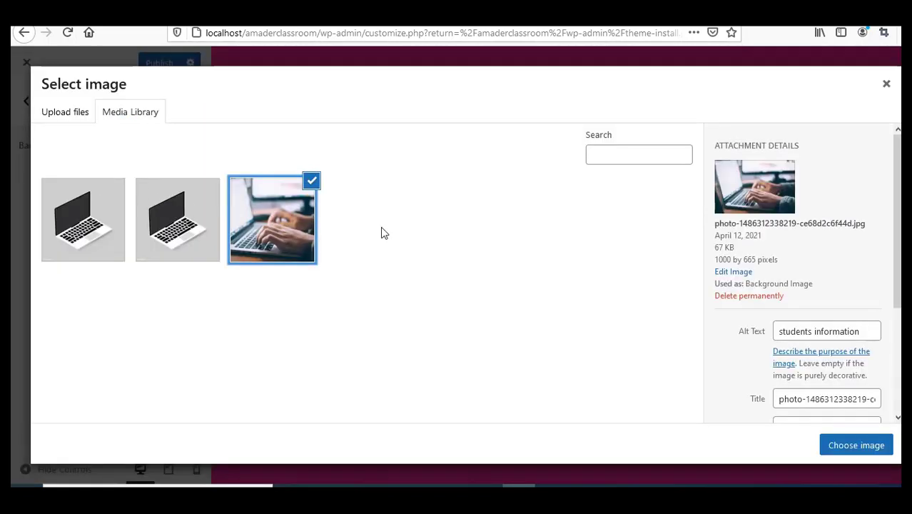
pyautogui.click(860, 448)
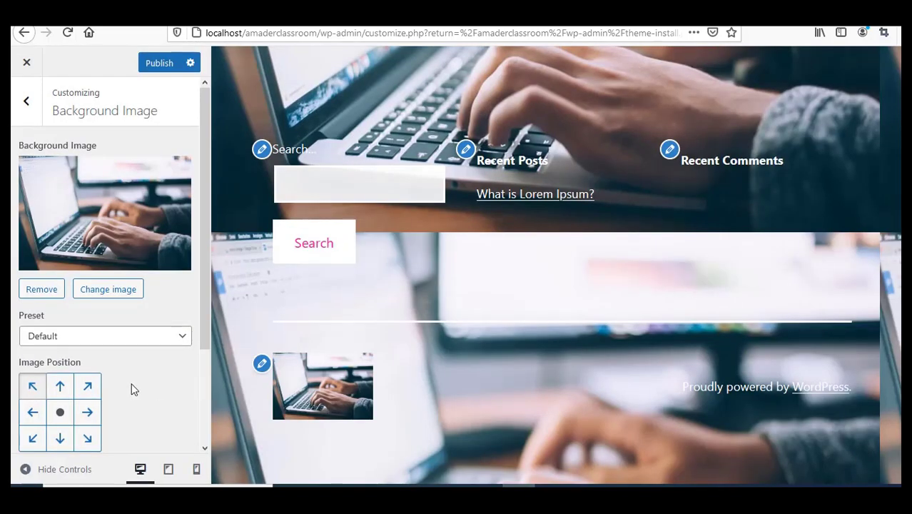
# Step: Try the Fill Screen, Fit to Screen, Repeat and Custom presets on the background image, and return it to Default
pyautogui.click(117, 342)
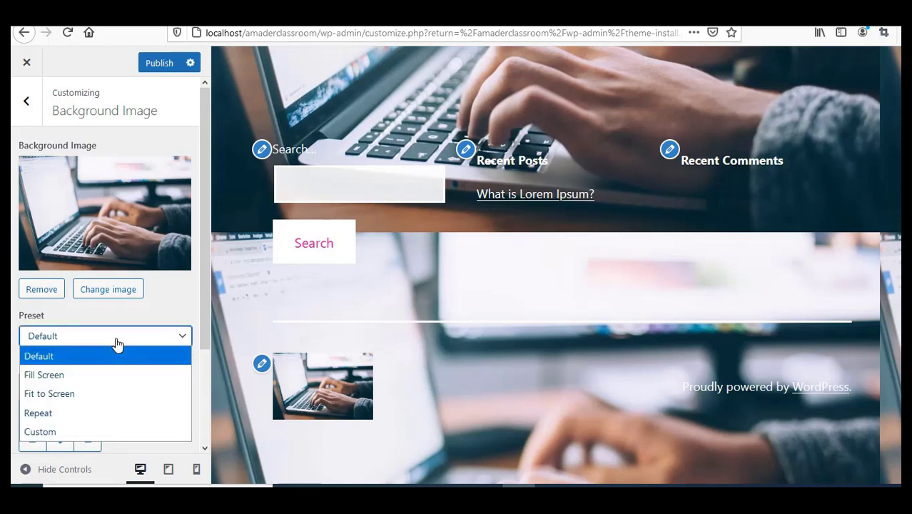
pyautogui.click(59, 376)
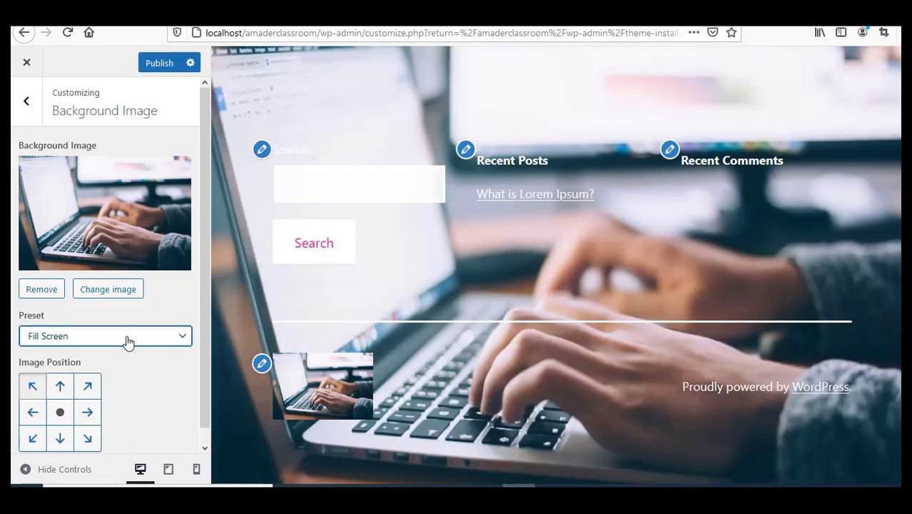
pyautogui.click(127, 343)
pyautogui.click(69, 394)
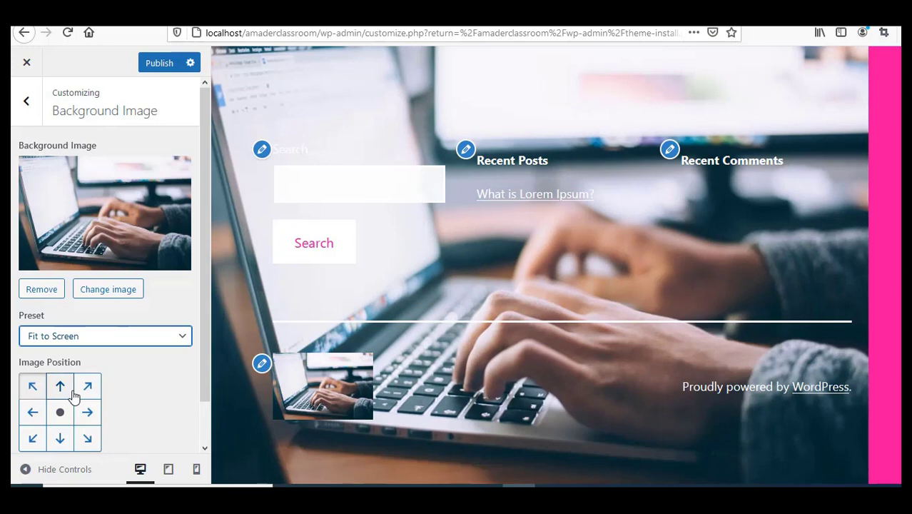
pyautogui.click(141, 345)
pyautogui.click(53, 421)
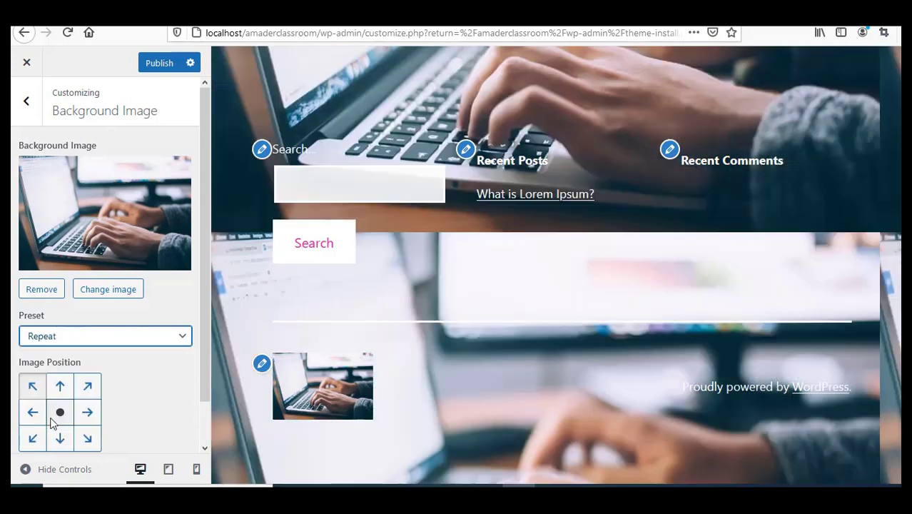
pyautogui.click(124, 345)
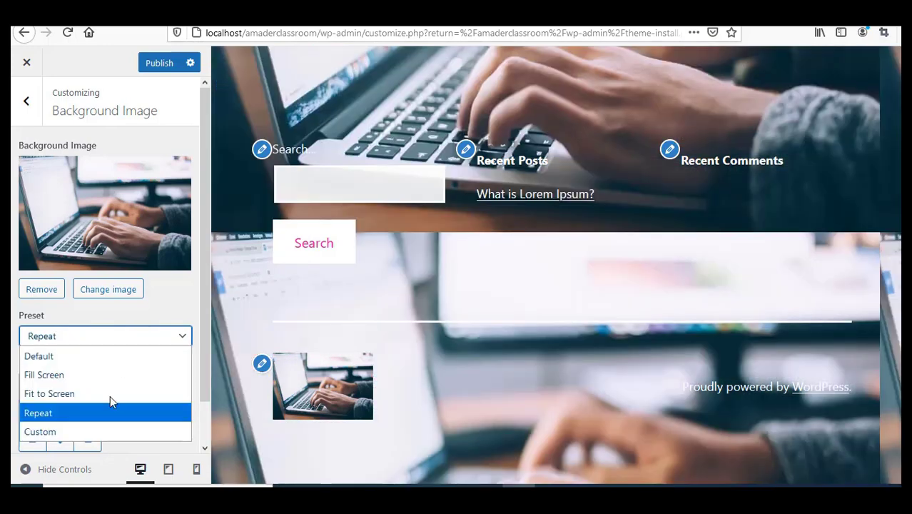
pyautogui.click(74, 432)
pyautogui.click(138, 342)
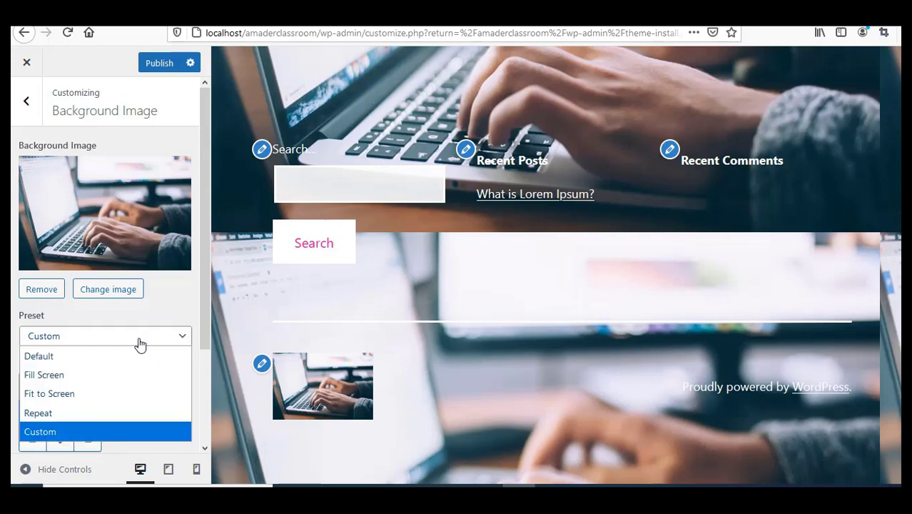
pyautogui.click(112, 354)
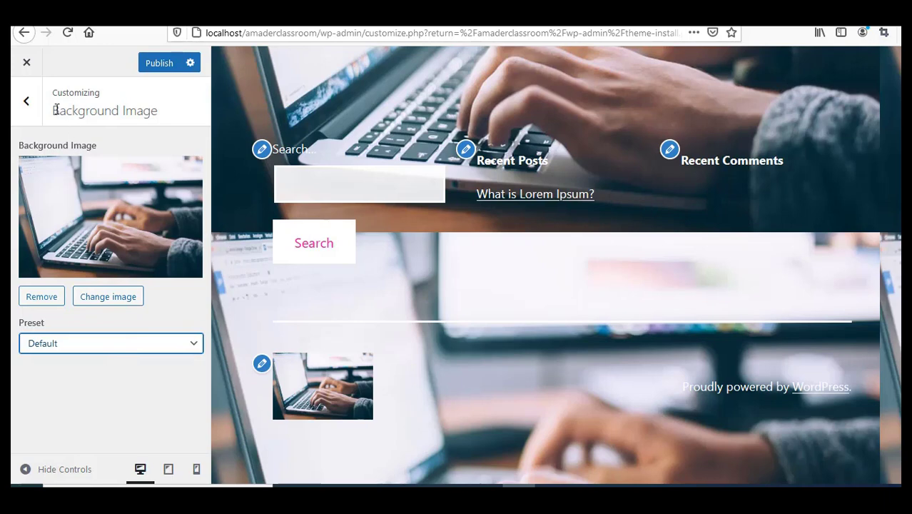
# Step: Examine the Menus settings, including all menu locations and the choices available for the secondary menu, and return to the customizer's main list
pyautogui.click(28, 102)
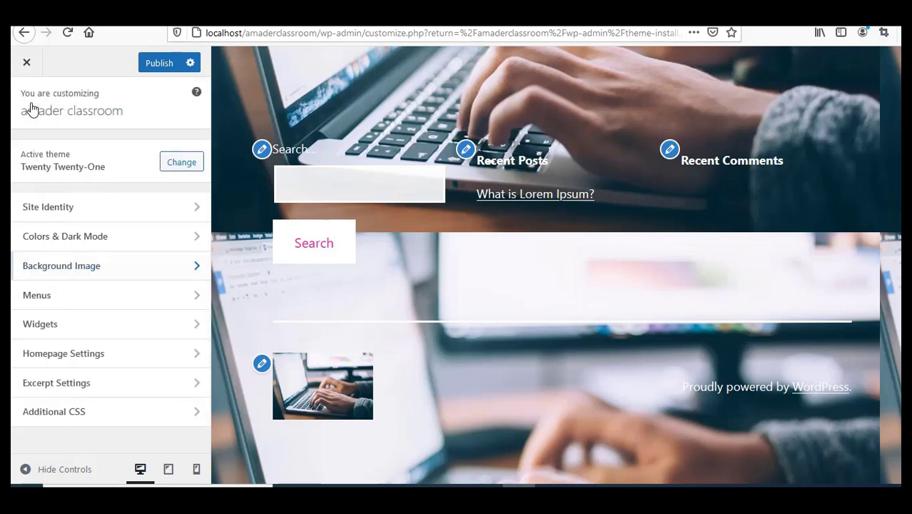
pyautogui.click(68, 300)
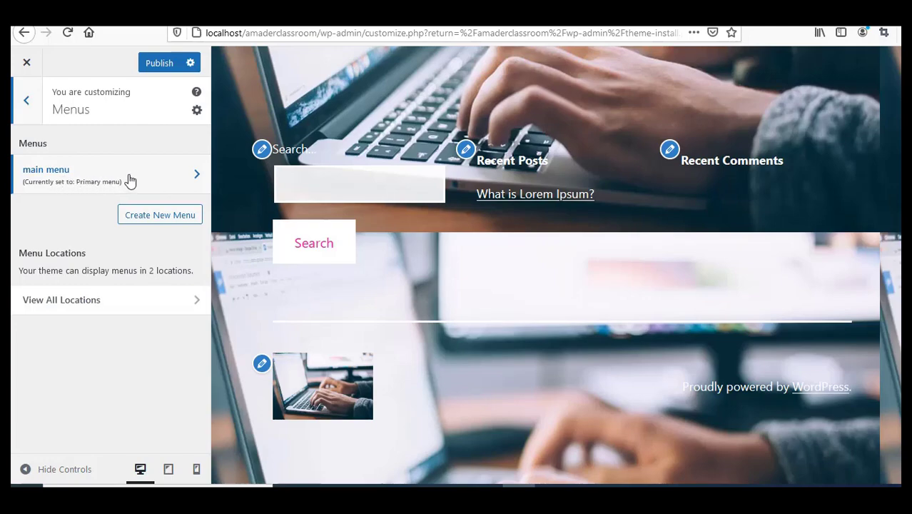
pyautogui.scroll(5, 686, 310)
pyautogui.scroll(5, 698, 333)
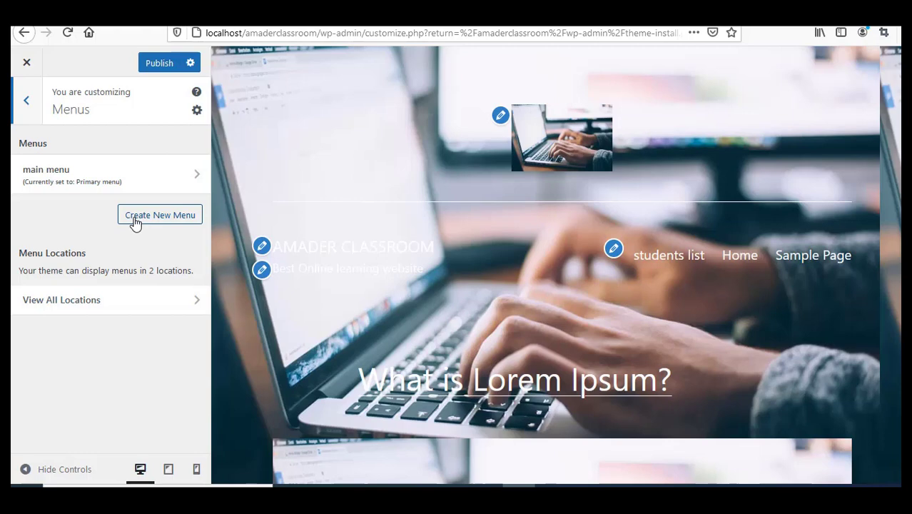
pyautogui.click(91, 312)
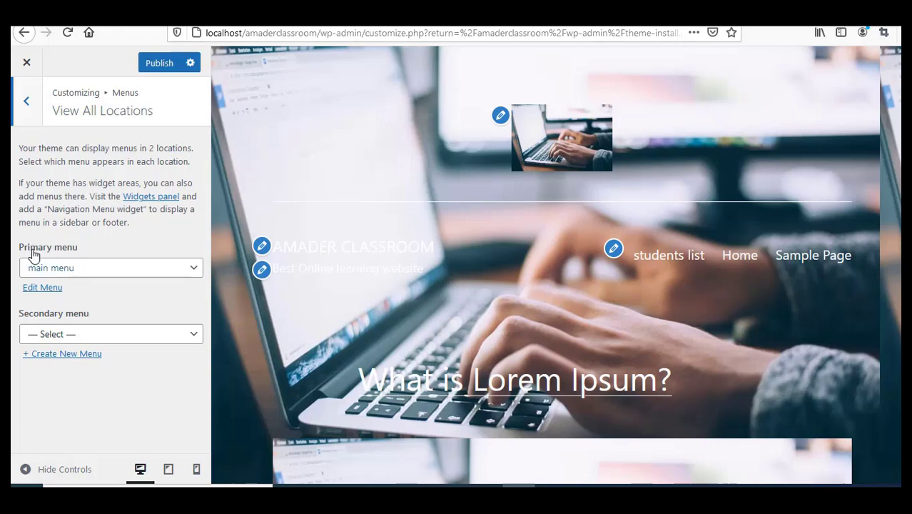
pyautogui.click(131, 335)
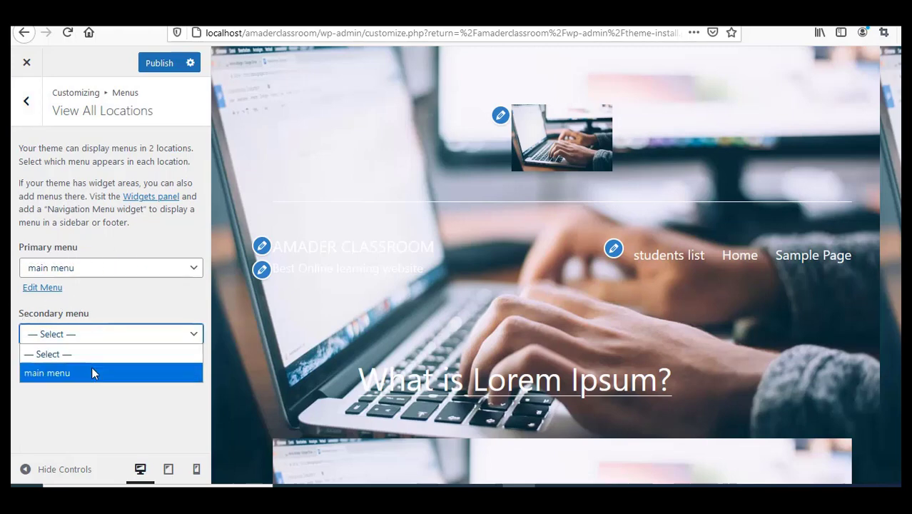
pyautogui.click(115, 295)
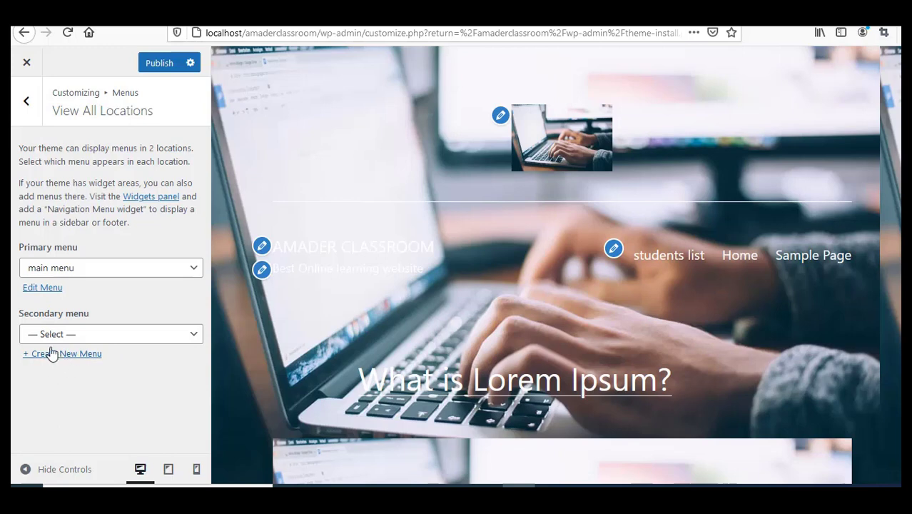
pyautogui.click(24, 107)
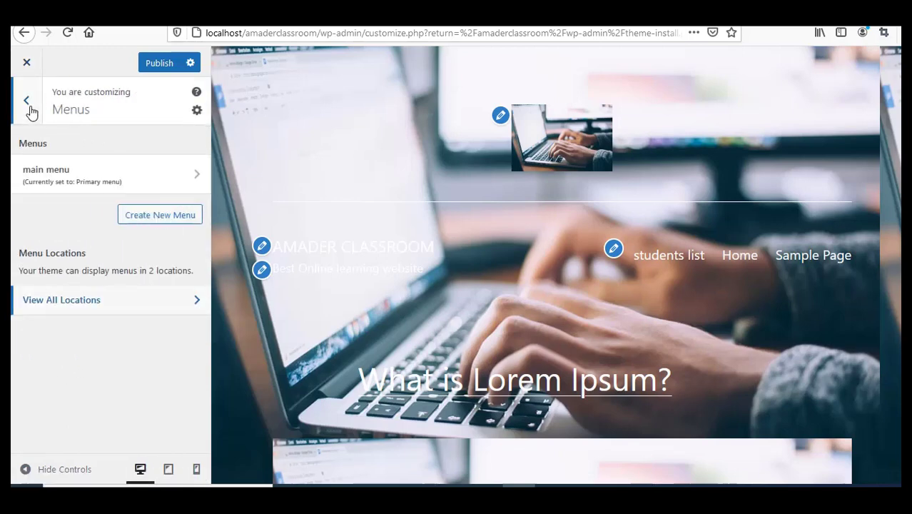
pyautogui.click(29, 105)
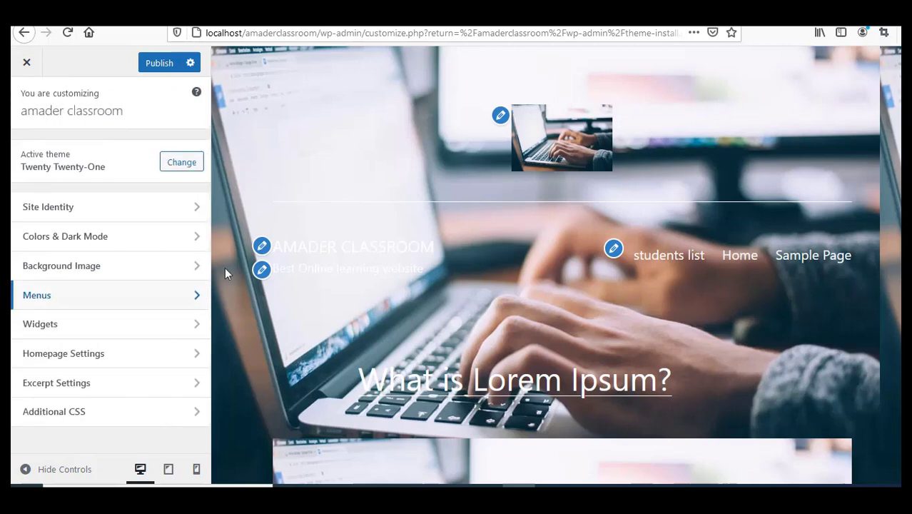
# Step: Open the footer widget settings and examine the Search, Recent Posts and Recent Comments widgets in the page preview
pyautogui.click(72, 325)
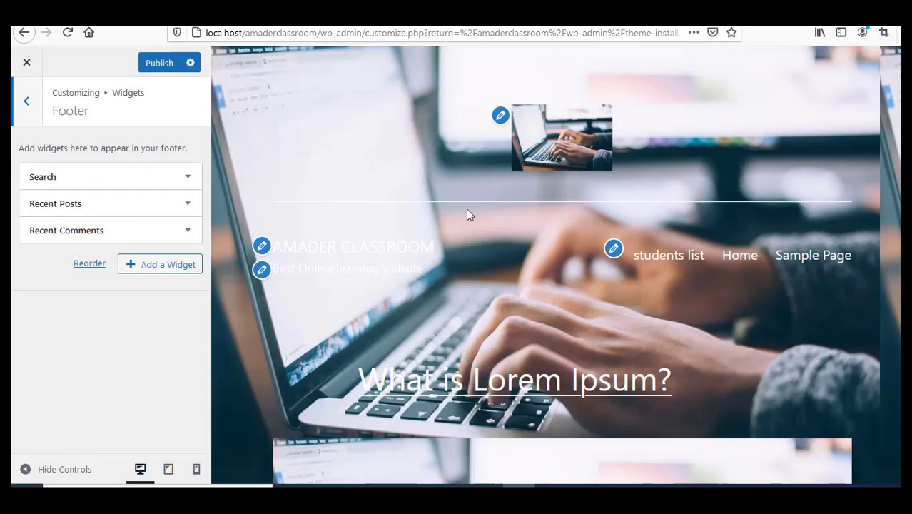
pyautogui.scroll(-5, 536, 226)
pyautogui.scroll(-10, 535, 235)
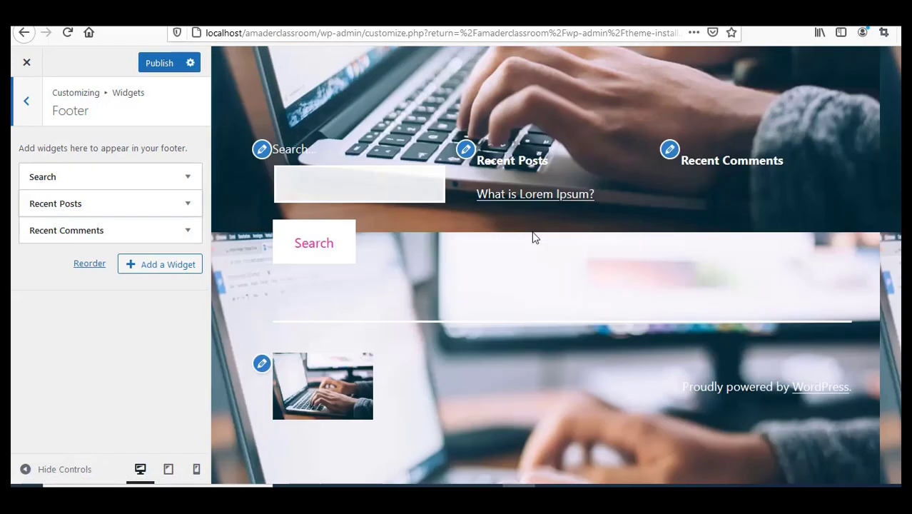
pyautogui.click(310, 177)
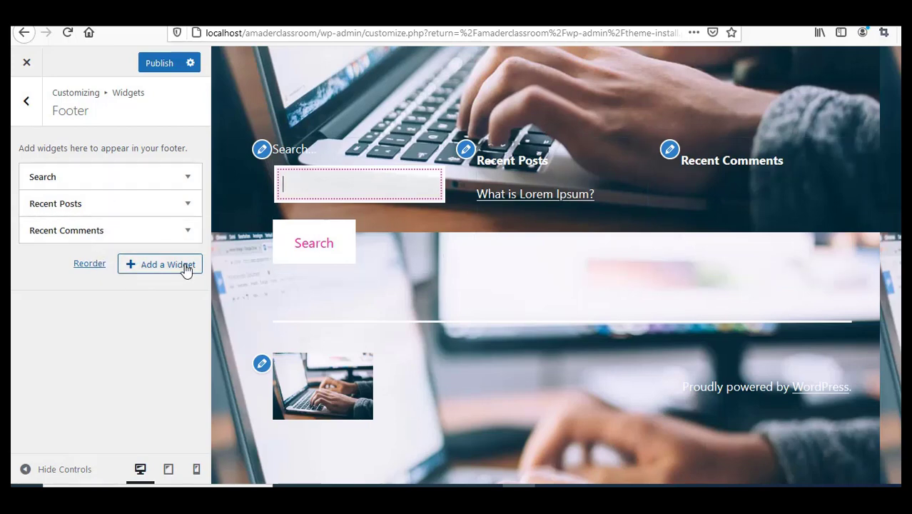
# Step: Add a Calendar widget without a title to the footer and examine it in the page preview
pyautogui.click(134, 266)
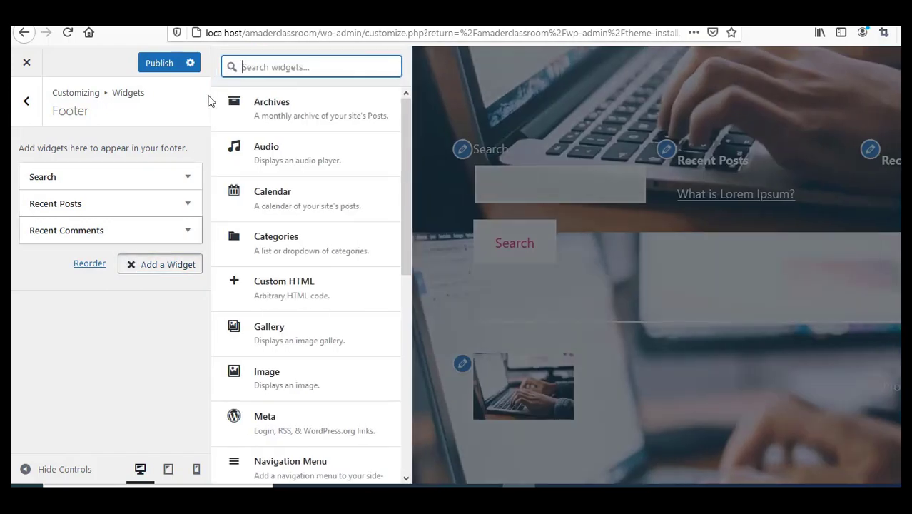
pyautogui.click(301, 201)
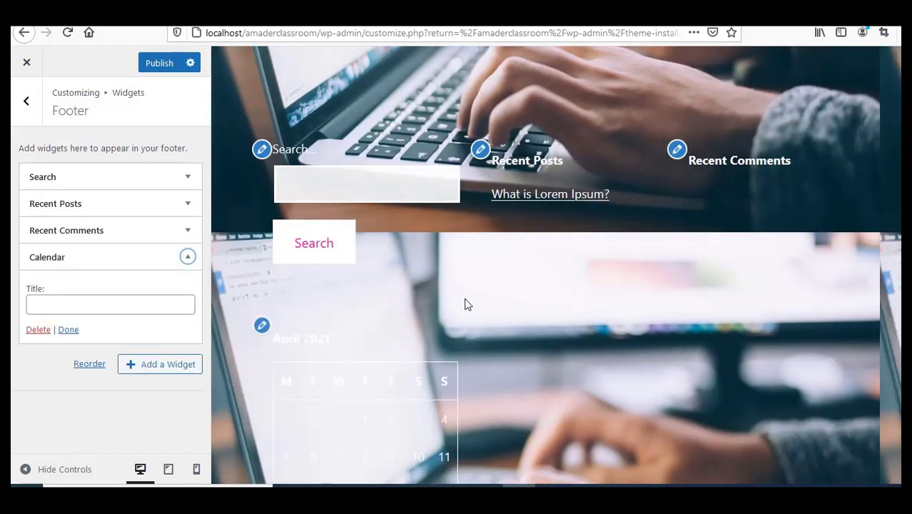
pyautogui.scroll(-5, 467, 300)
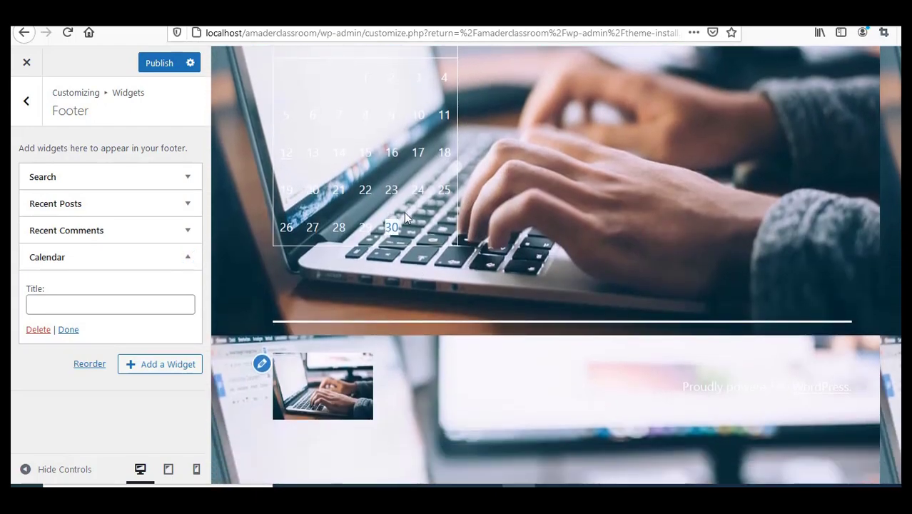
pyautogui.scroll(4, 541, 187)
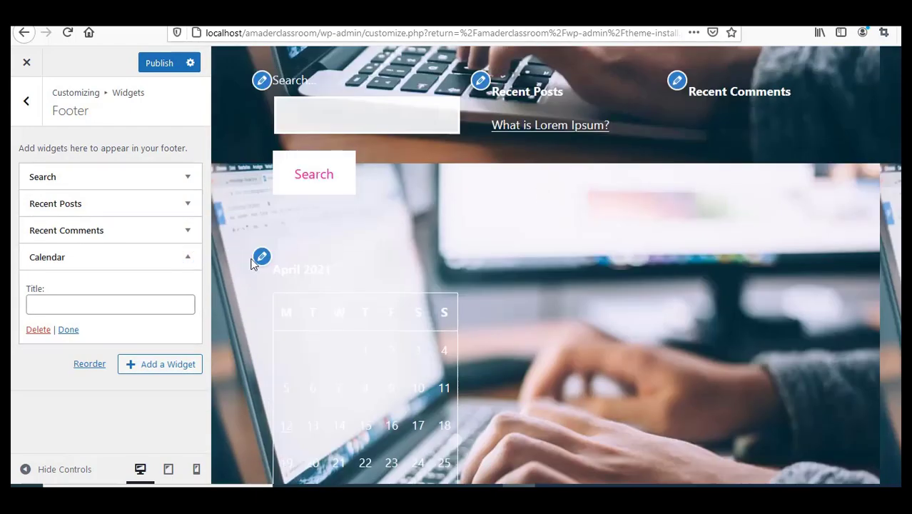
pyautogui.click(264, 259)
pyautogui.scroll(-4, 533, 386)
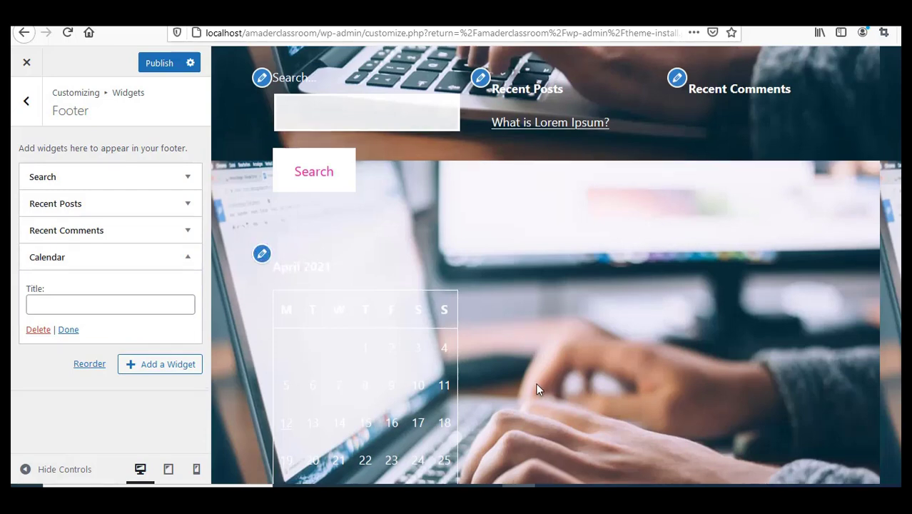
pyautogui.scroll(4, 532, 386)
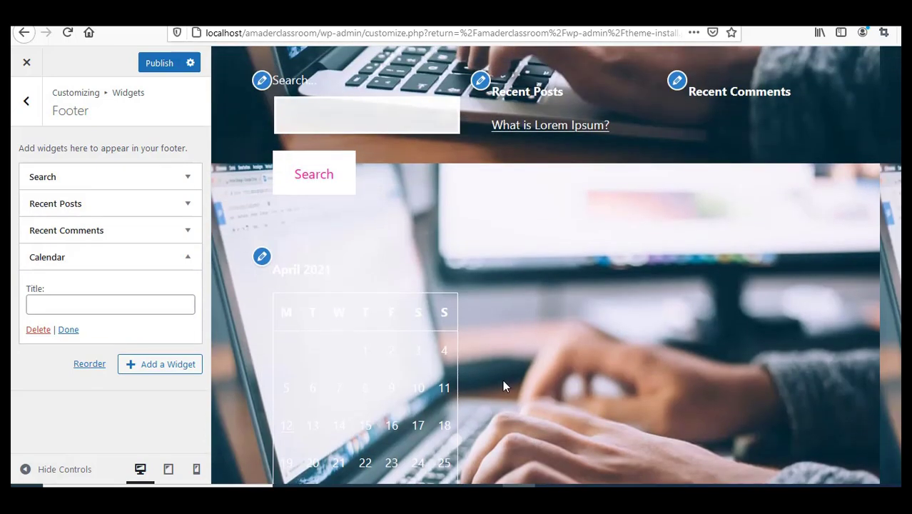
# Step: Delete the Calendar widget from the footer and return to the customizer's main list
pyautogui.click(39, 330)
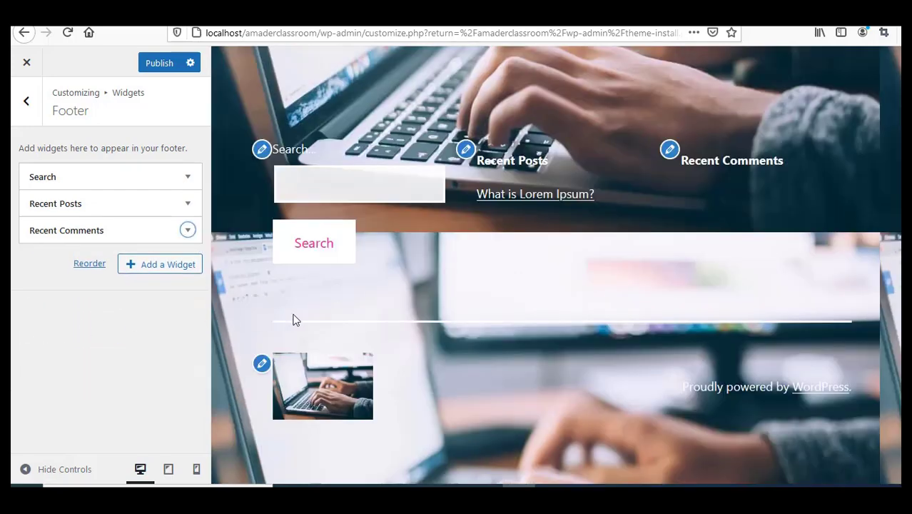
pyautogui.scroll(2, 353, 383)
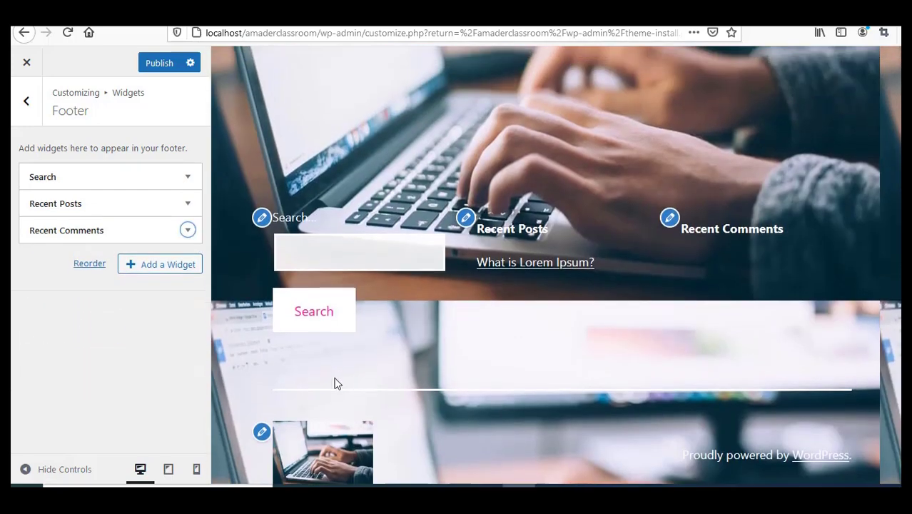
pyautogui.click(26, 106)
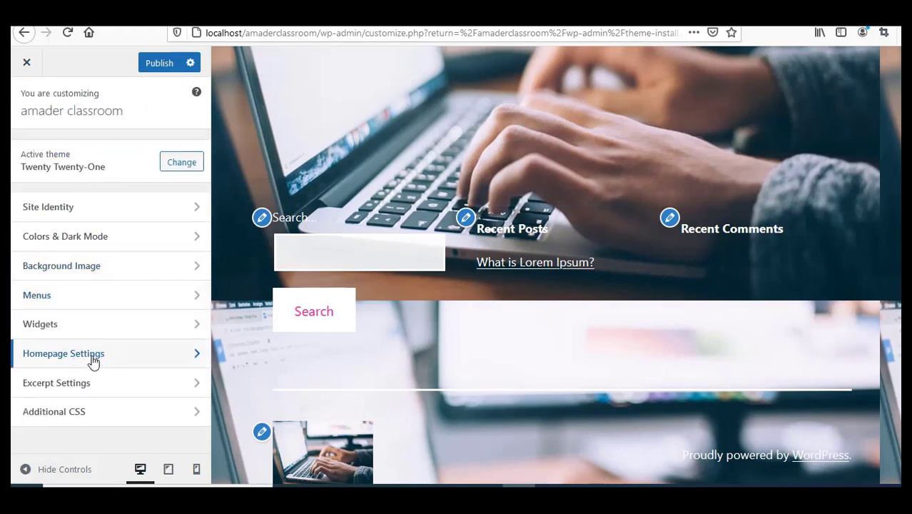
# Step: Make the homepage display a static page and choose Home as the homepage
pyautogui.click(72, 362)
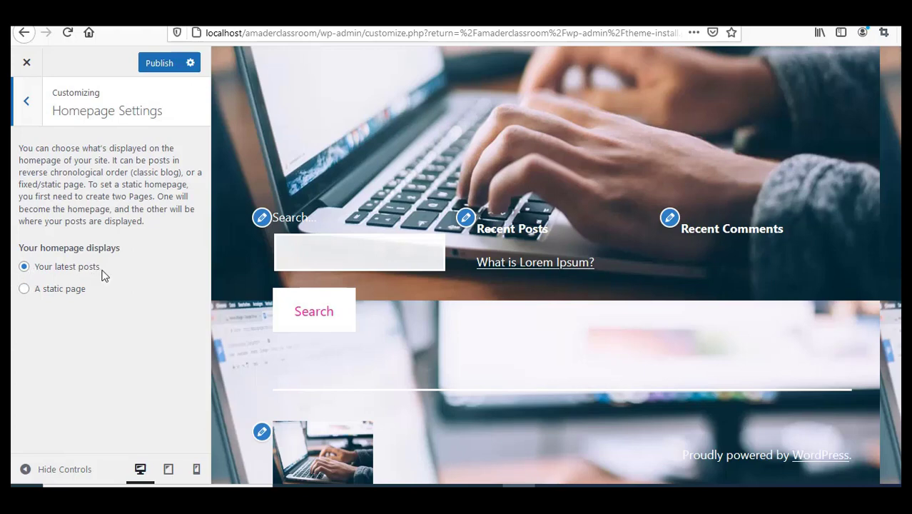
pyautogui.click(23, 288)
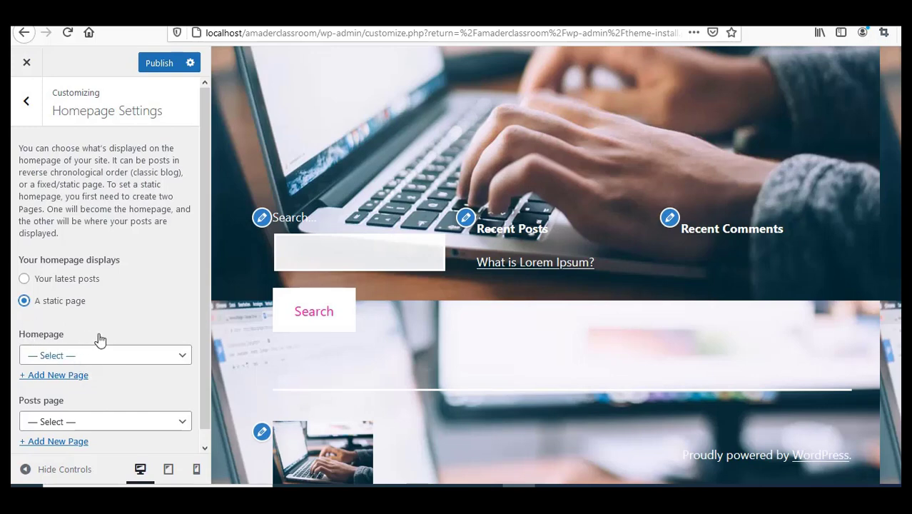
pyautogui.click(112, 357)
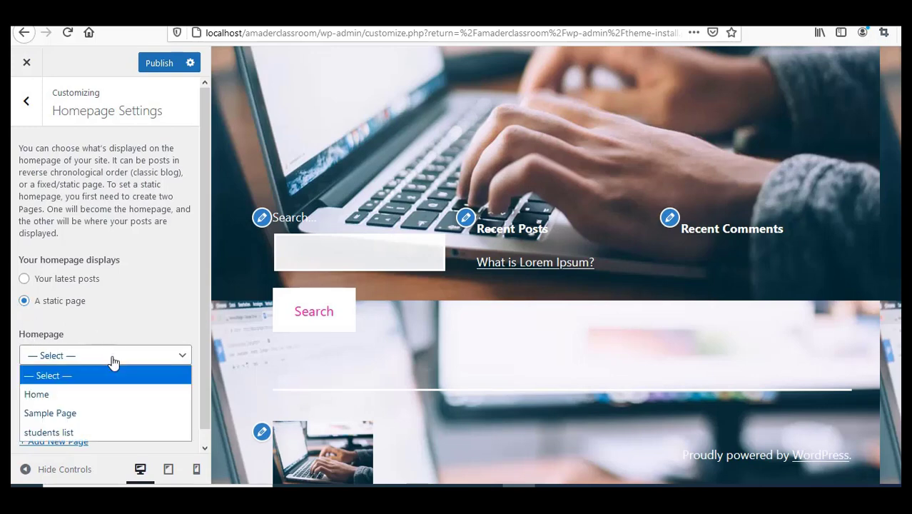
pyautogui.click(87, 397)
# Step: Set Sample Page as the posts page and return to the customizer's main list
pyautogui.scroll(-1, 163, 310)
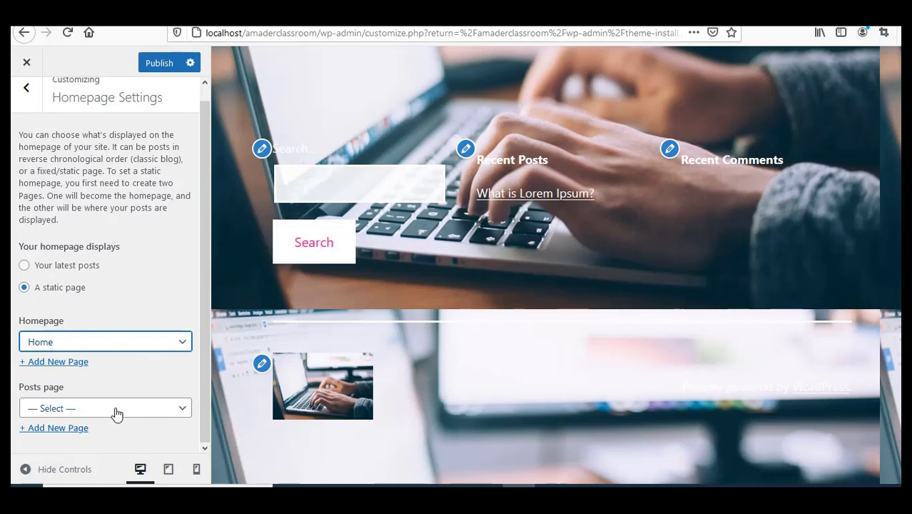
pyautogui.click(69, 408)
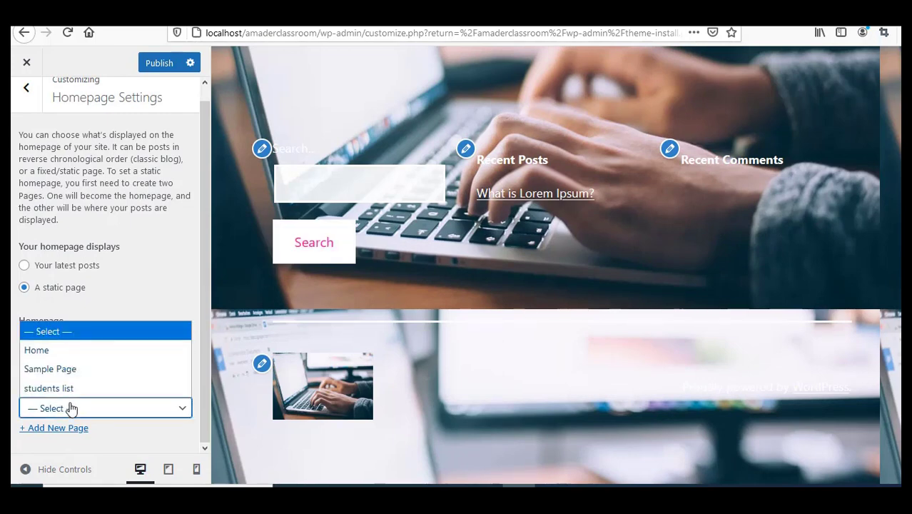
pyautogui.click(78, 370)
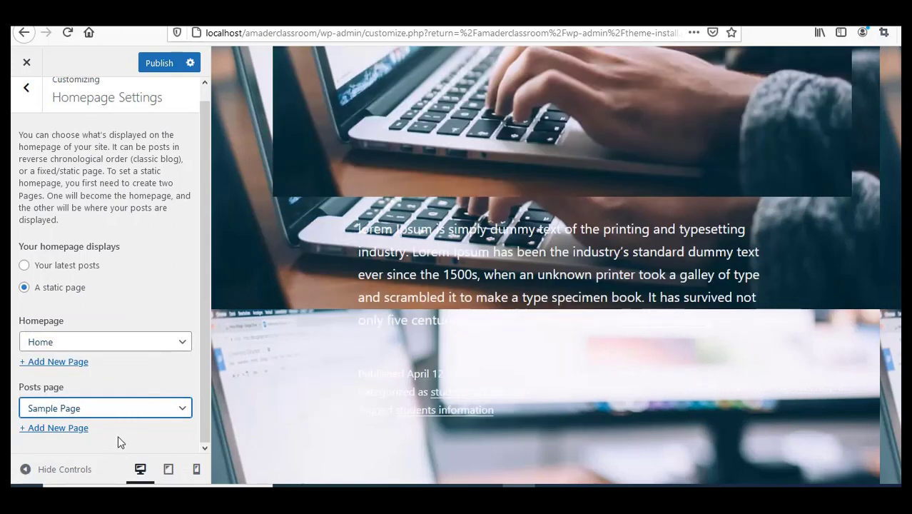
pyautogui.scroll(1, 107, 382)
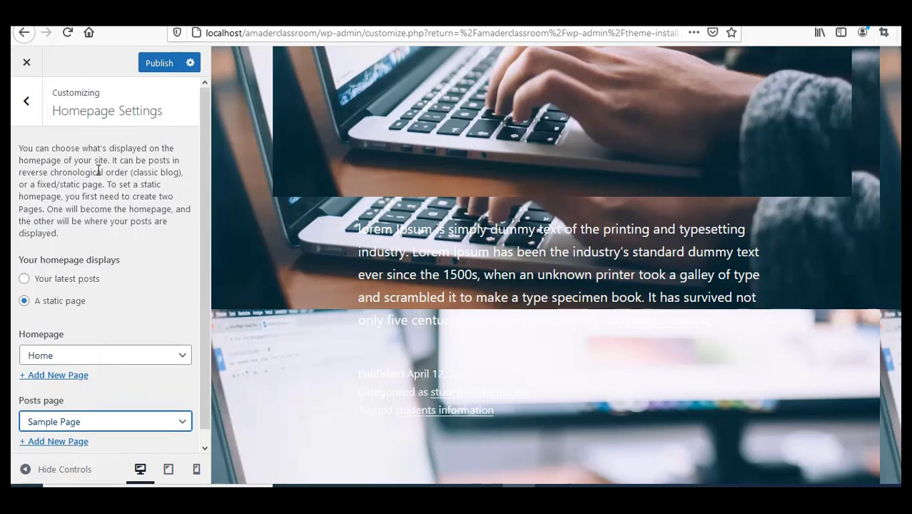
pyautogui.click(26, 101)
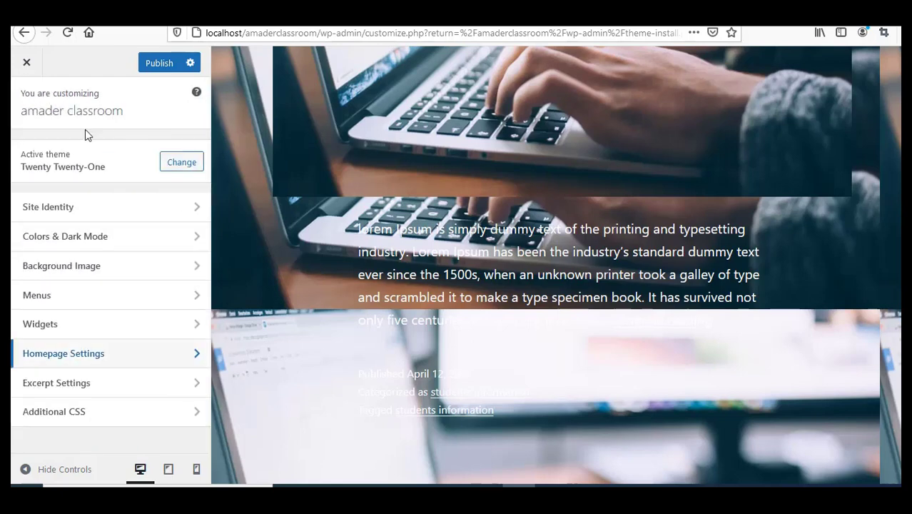
# Step: Open the Excerpt Settings and examine the posts page and the Home page in the preview
pyautogui.click(102, 382)
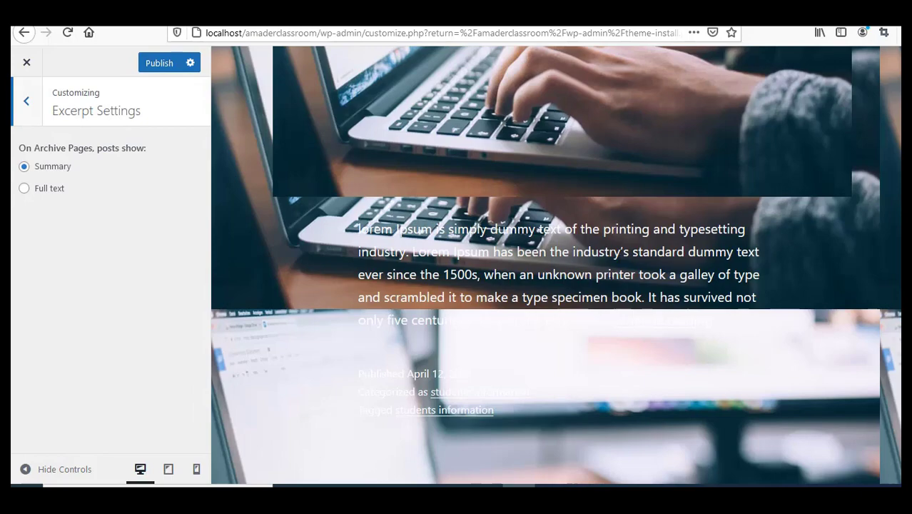
pyautogui.scroll(-10, 419, 308)
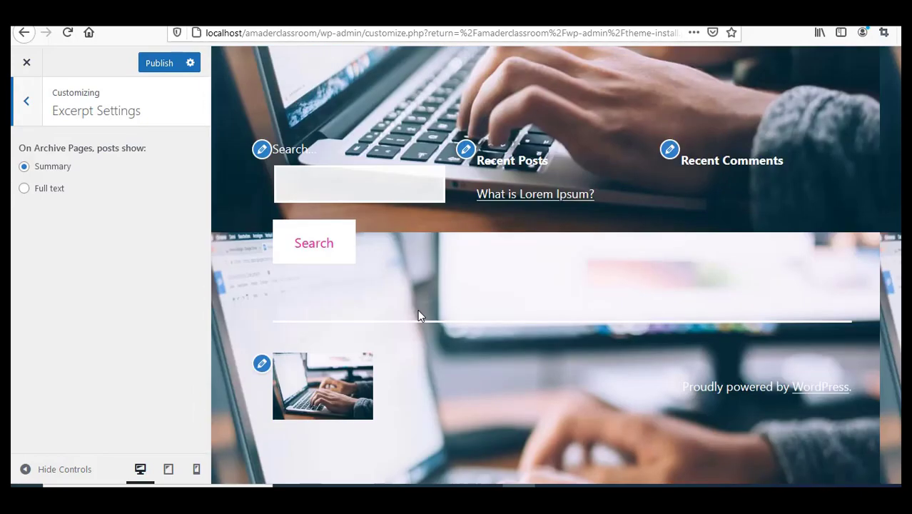
pyautogui.scroll(10, 419, 312)
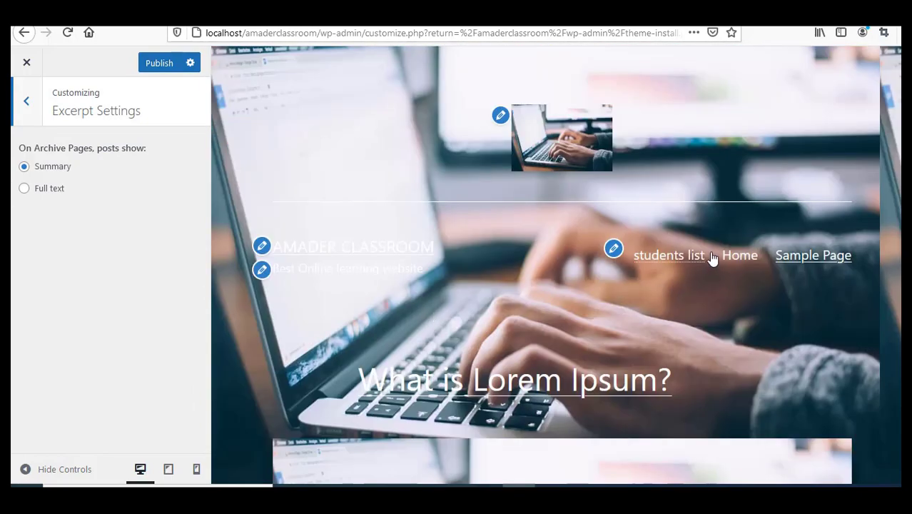
pyautogui.click(759, 258)
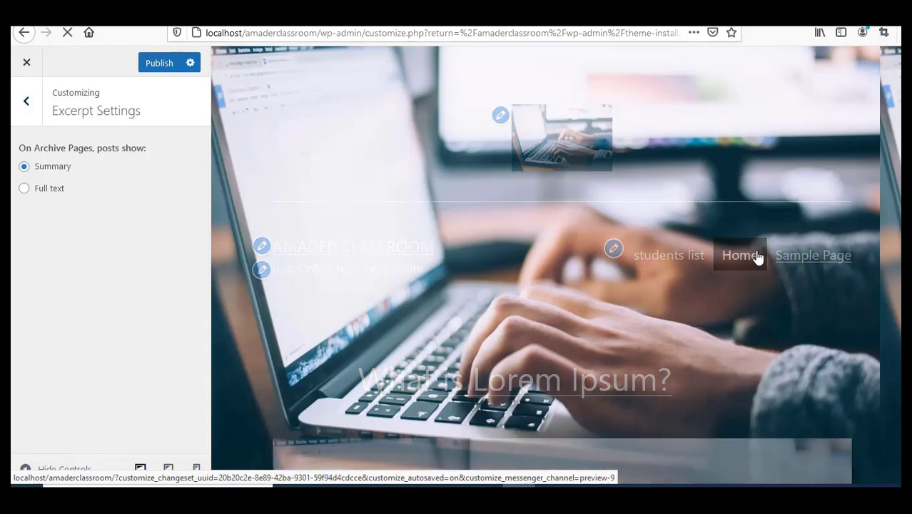
pyautogui.scroll(-5, 580, 250)
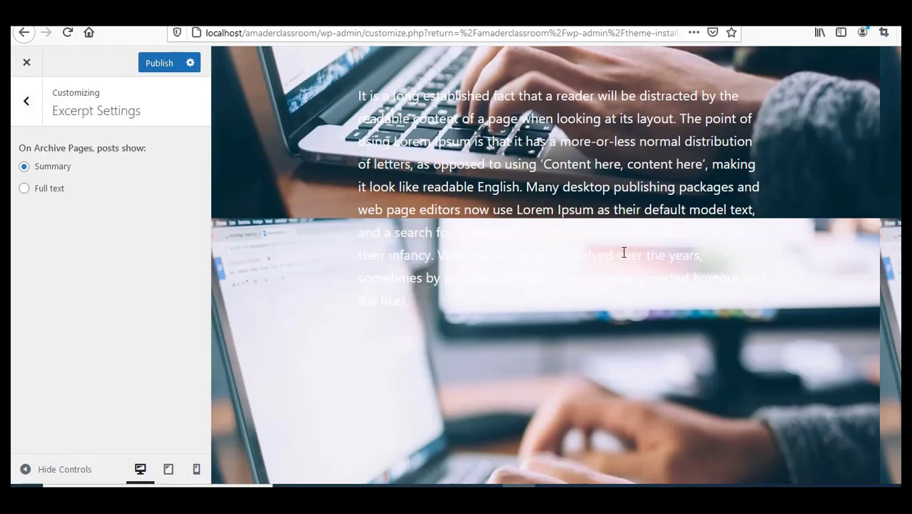
pyautogui.scroll(-5, 503, 261)
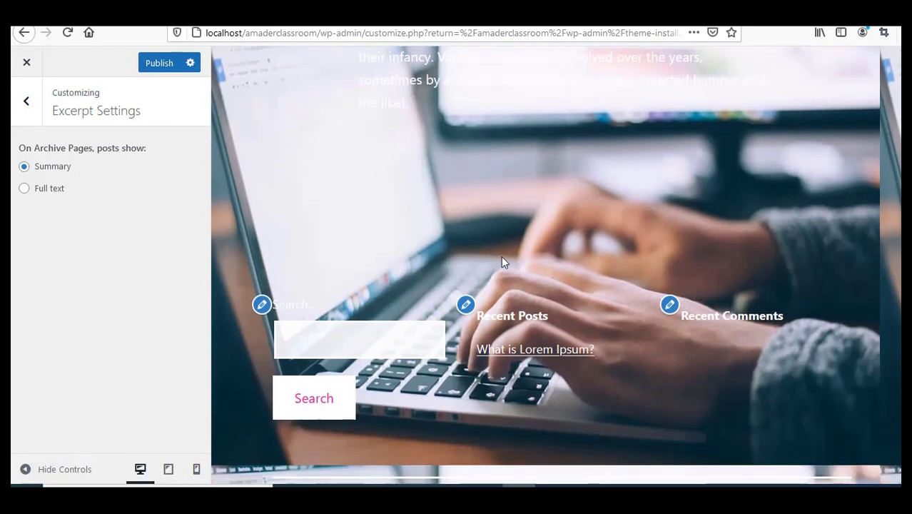
pyautogui.scroll(5, 502, 261)
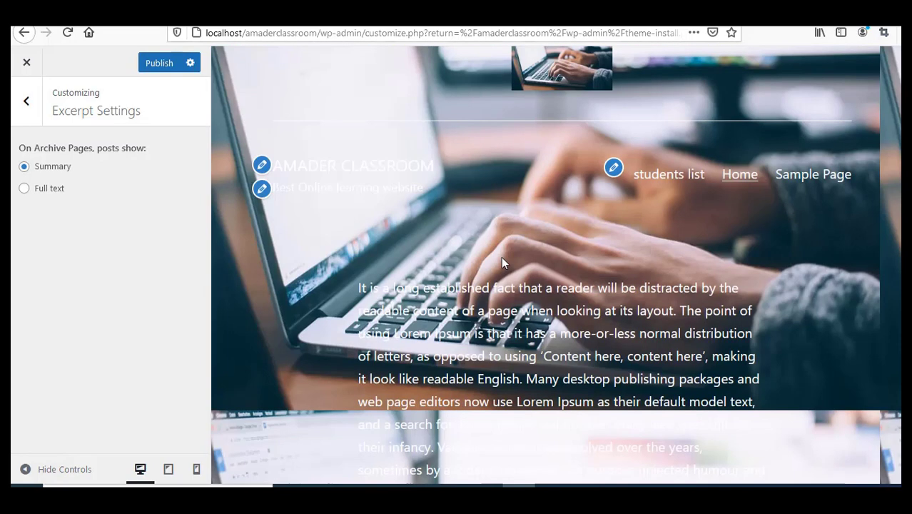
# Step: Make posts on archive pages show full text, check the Home page preview, and return to the customizer's main list
pyautogui.scroll(-2, 503, 262)
pyautogui.scroll(3, 503, 262)
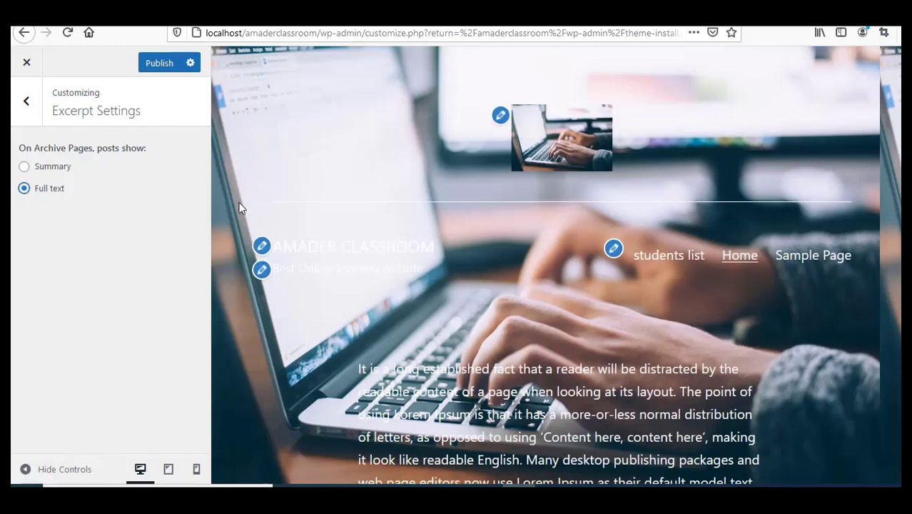
pyautogui.scroll(-2, 431, 243)
pyautogui.scroll(-1, 431, 243)
pyautogui.scroll(3, 431, 243)
pyautogui.click(26, 105)
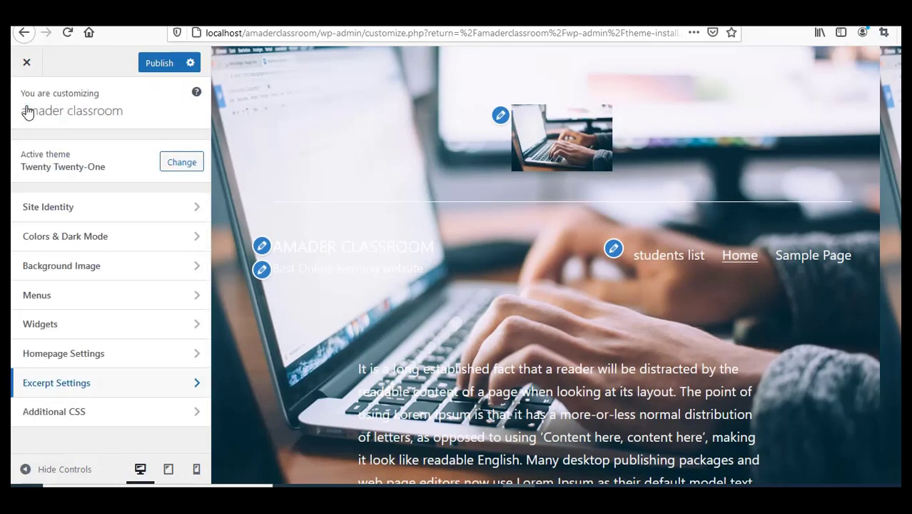
# Step: Examine the Additional CSS section and its code editor, and leave the customizer
pyautogui.click(106, 412)
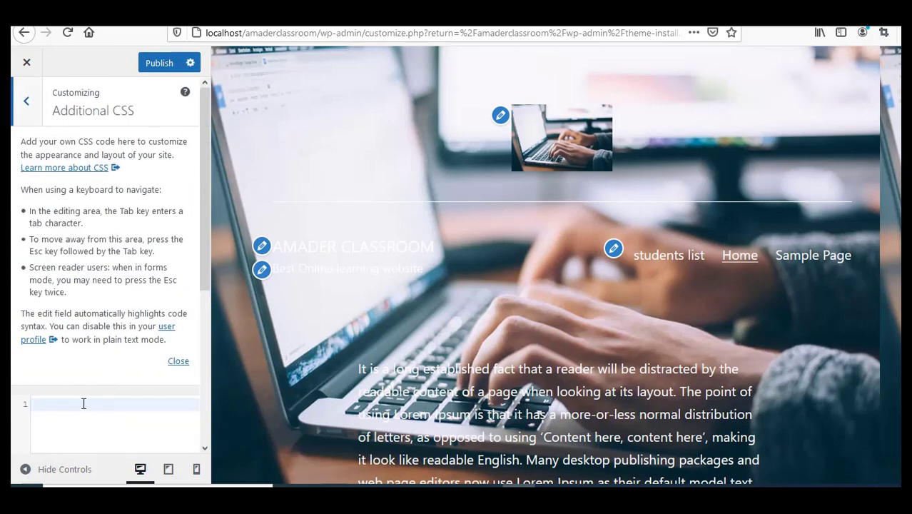
pyautogui.click(83, 404)
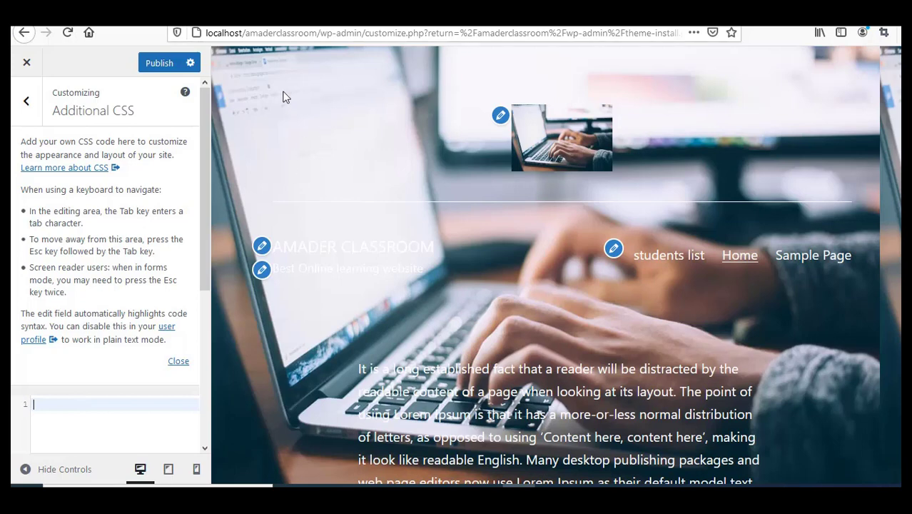
pyautogui.click(26, 100)
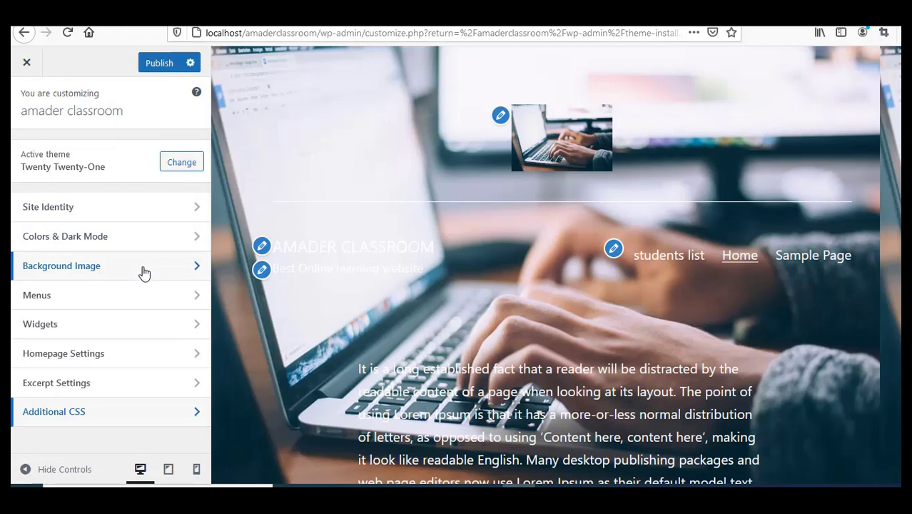
pyautogui.click(27, 64)
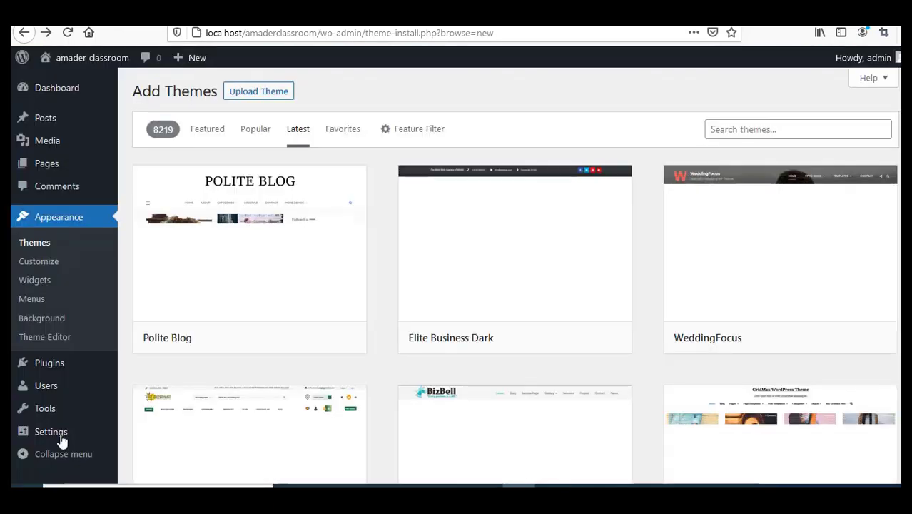
# Step: Add a Calendar widget to the Footer area on the Widgets admin page and save it with the title Calendar
pyautogui.click(35, 282)
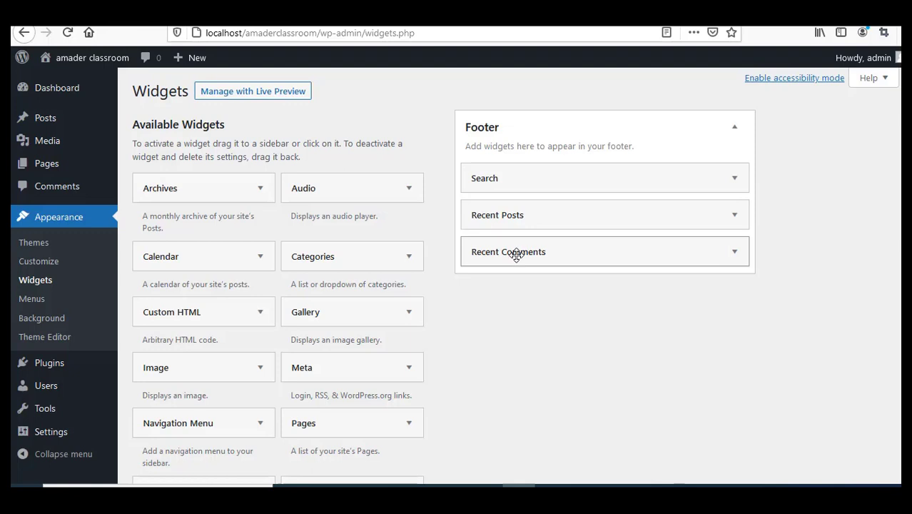
pyautogui.moveTo(186, 258); pyautogui.dragTo(543, 290)
pyautogui.click(518, 340)
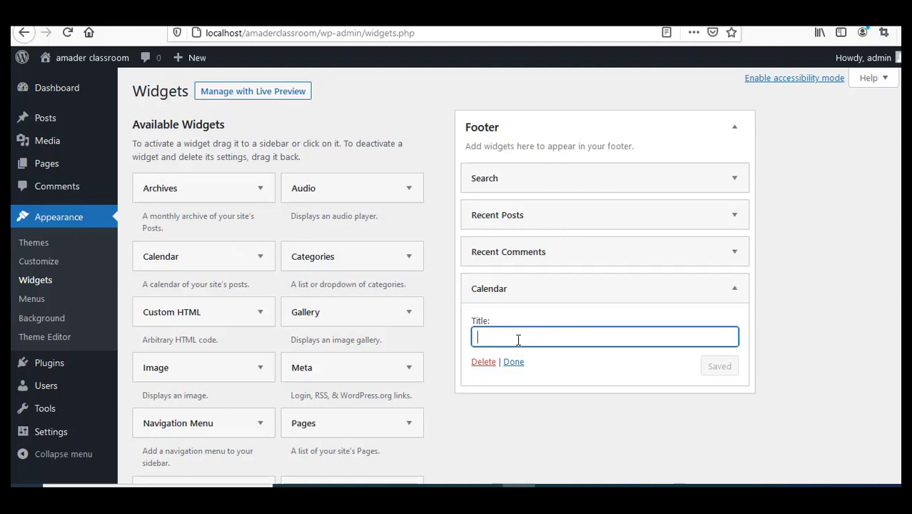
pyautogui.write('Calendar')
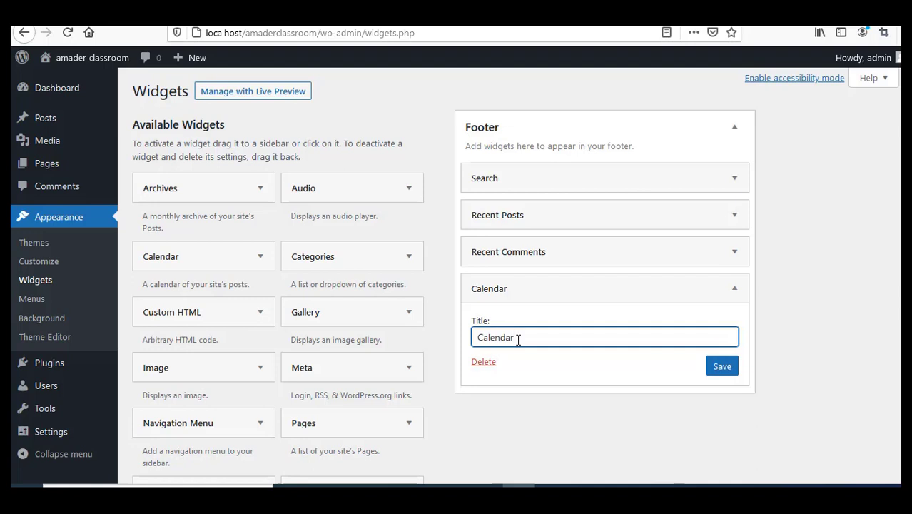
pyautogui.click(723, 367)
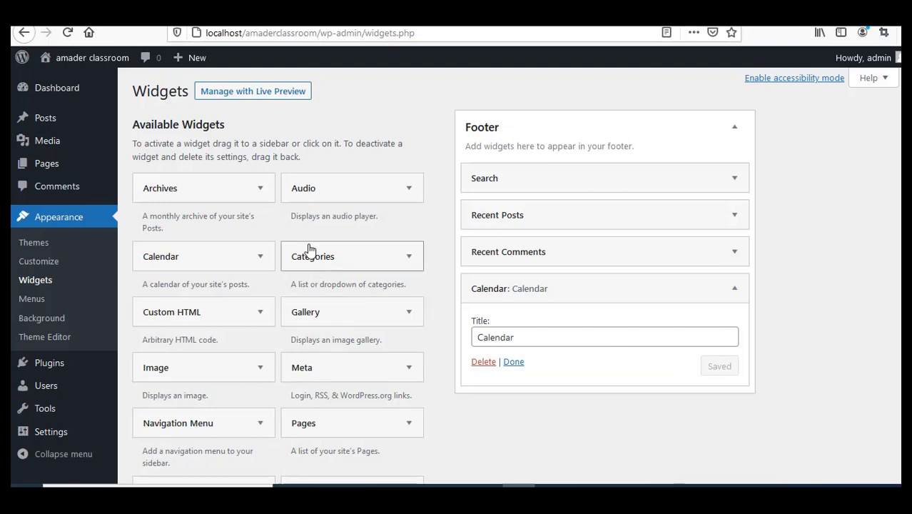
# Step: On the Menus admin page, reorder the main menu items to Home, Sample Page, students list
pyautogui.scroll(-4, 281, 260)
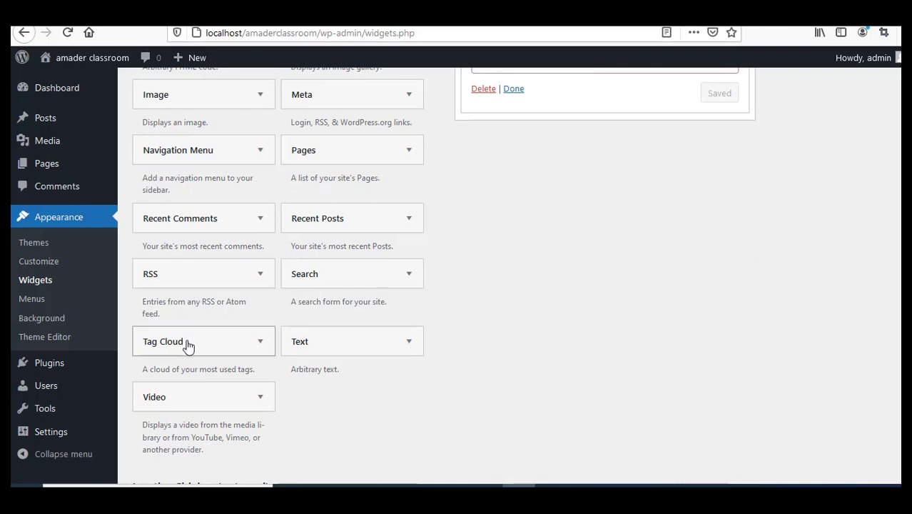
pyautogui.scroll(4, 548, 352)
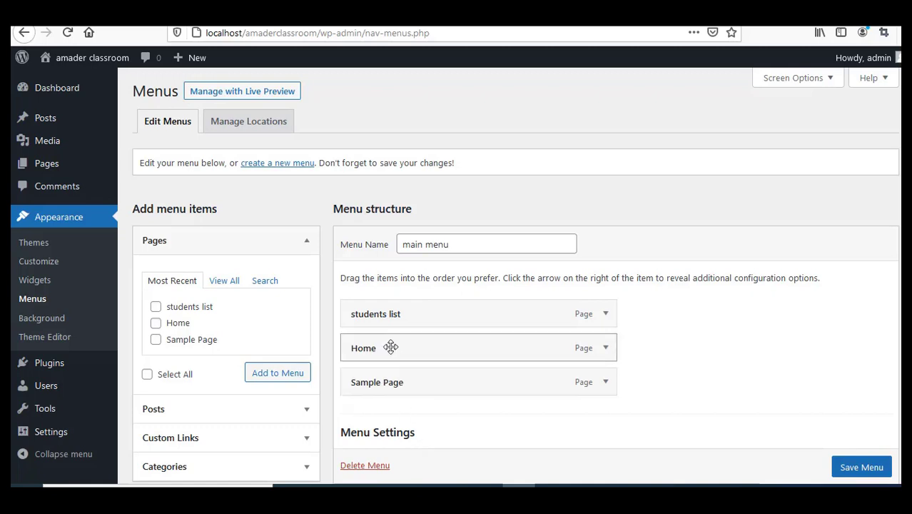
pyautogui.moveTo(391, 347); pyautogui.dragTo(389, 308)
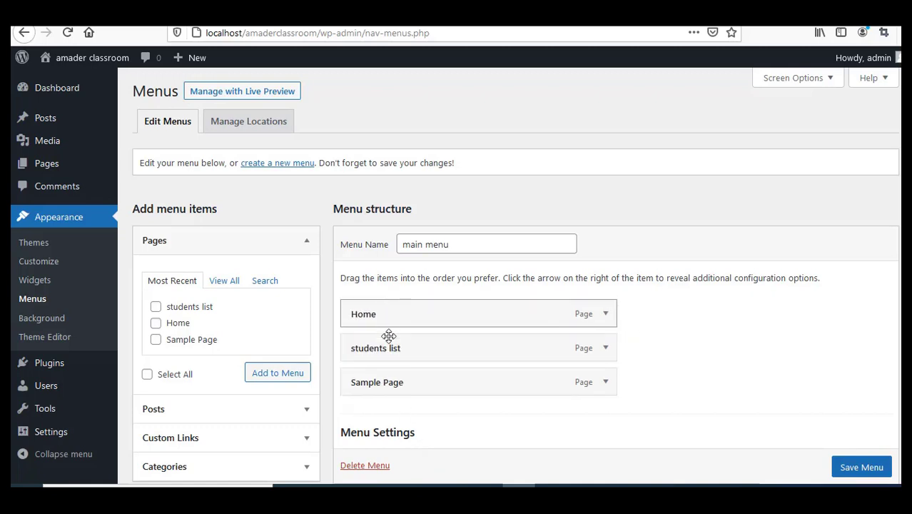
pyautogui.moveTo(390, 355); pyautogui.dragTo(389, 404)
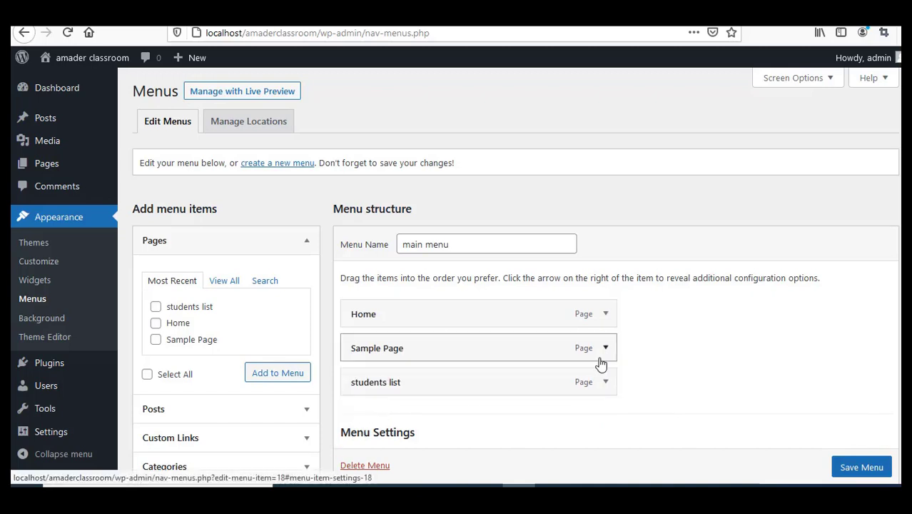
# Step: Examine the Posts, Custom Links and Categories sources for adding menu items, including the full category list
pyautogui.scroll(-3, 601, 362)
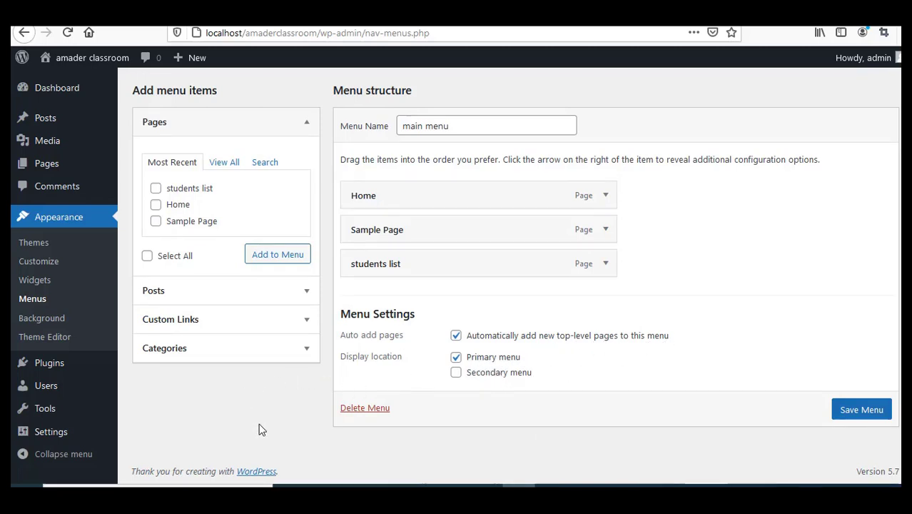
pyautogui.click(242, 301)
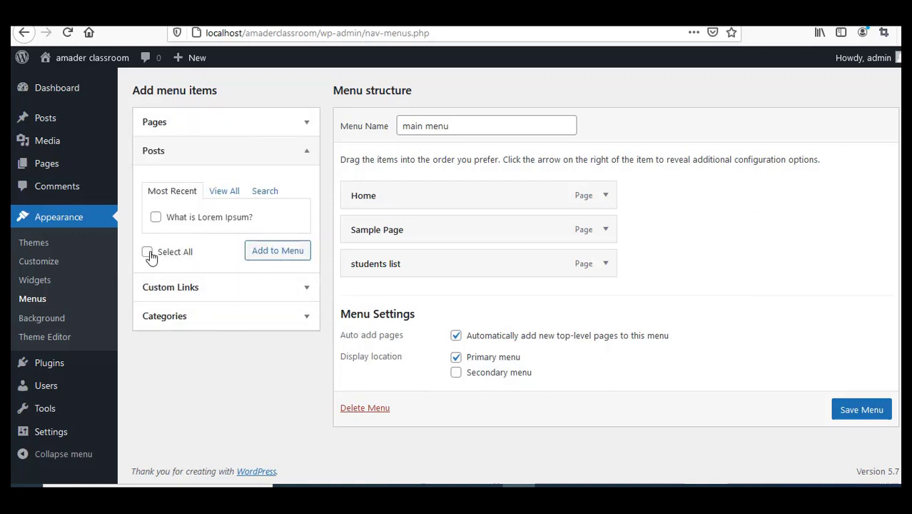
pyautogui.click(224, 289)
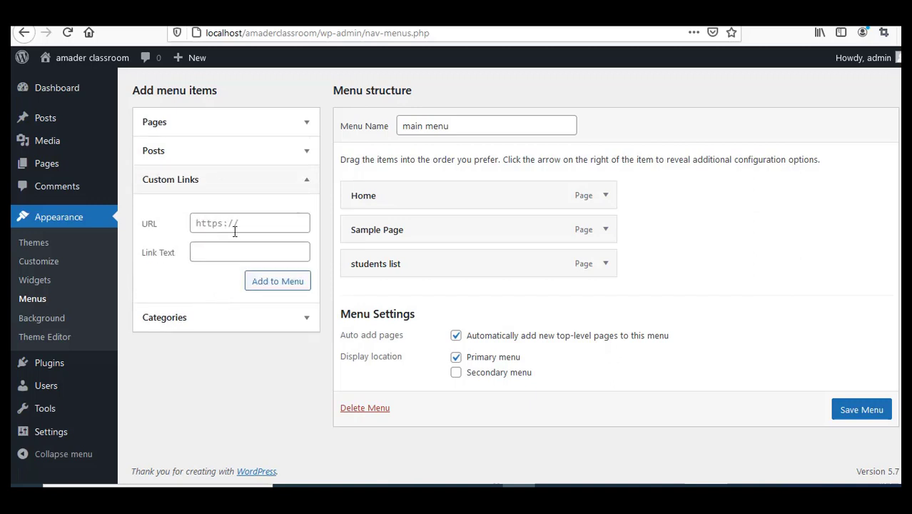
pyautogui.click(170, 323)
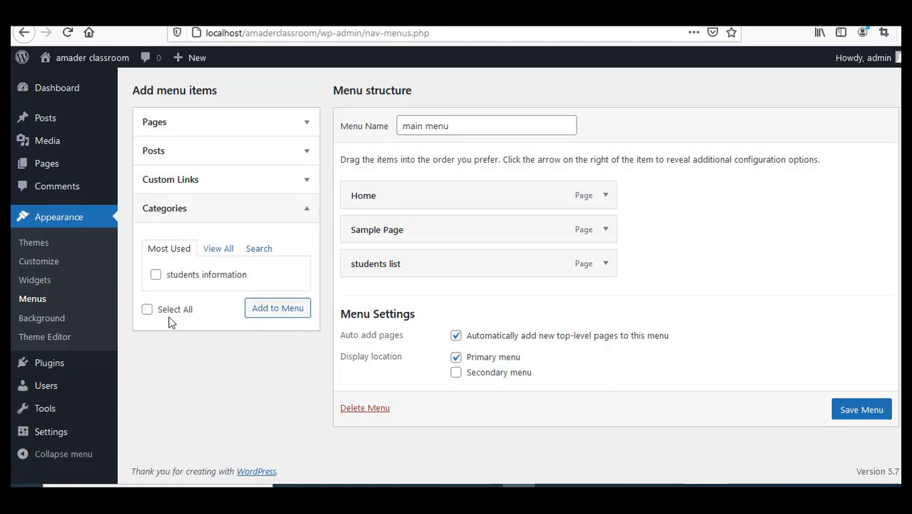
pyautogui.click(156, 276)
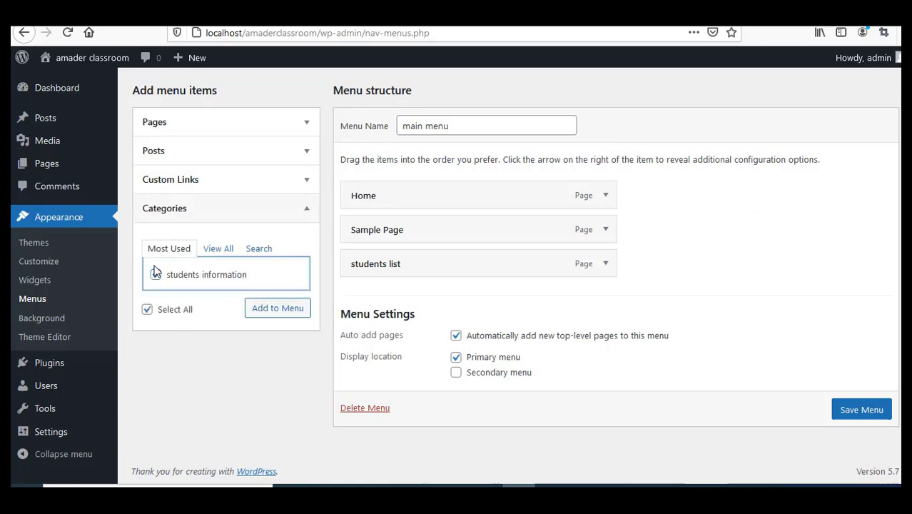
pyautogui.click(216, 251)
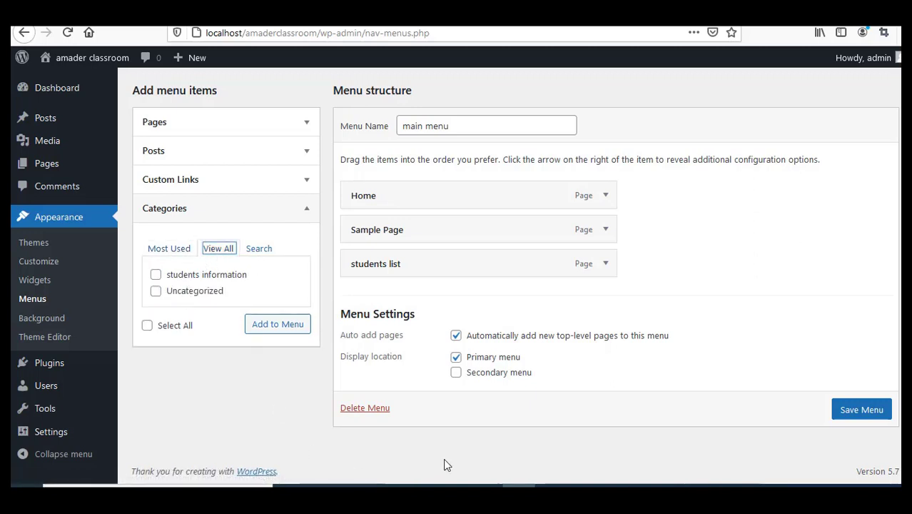
pyautogui.scroll(3, 445, 386)
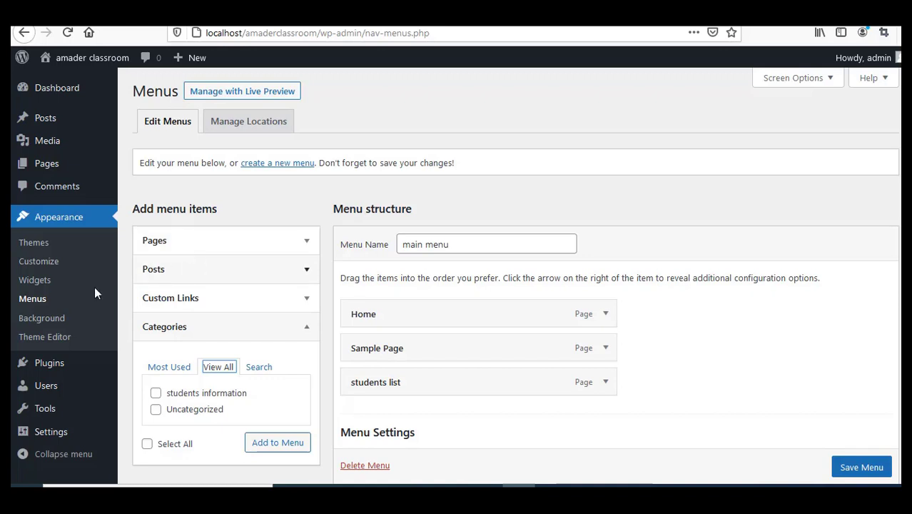
# Step: Leave the Menus page without saving the changes and open the theme's Background Image settings
pyautogui.click(76, 327)
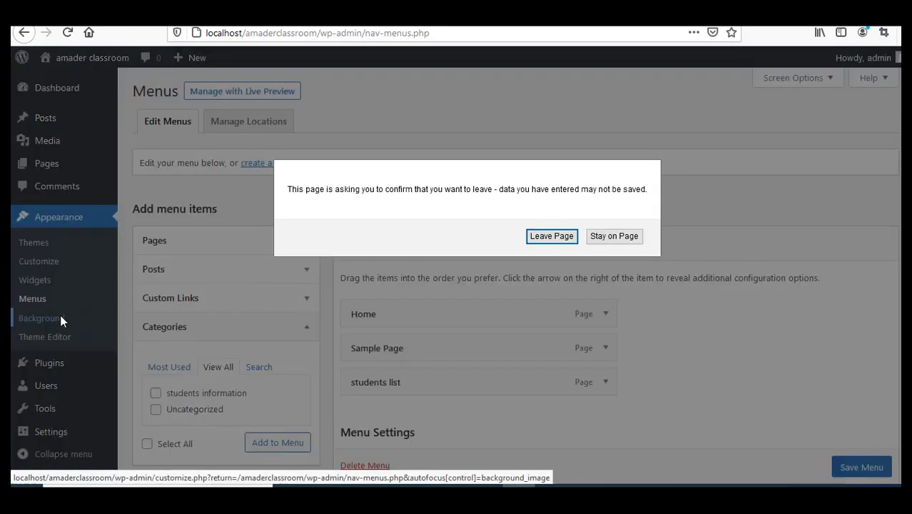
pyautogui.press('Return')
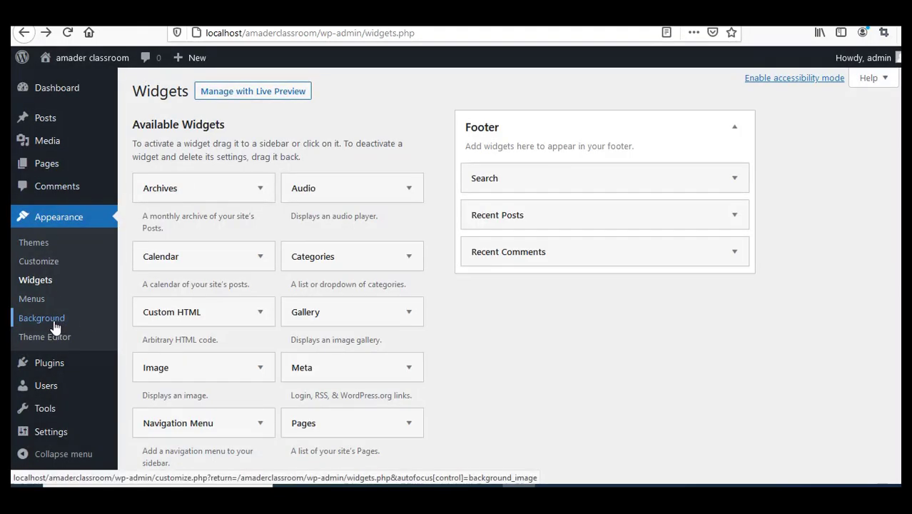
pyautogui.click(55, 326)
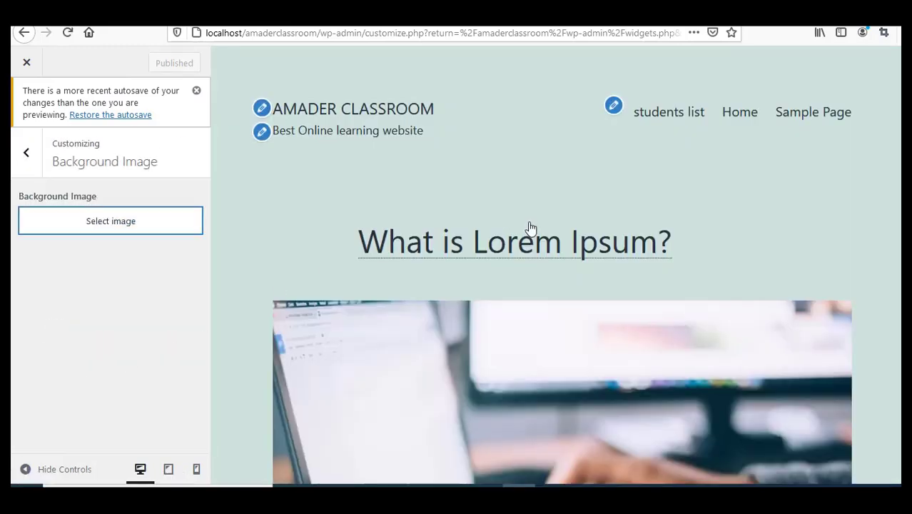
# Step: Examine the posts page preview from the header down to the footer widgets
pyautogui.scroll(-10, 528, 236)
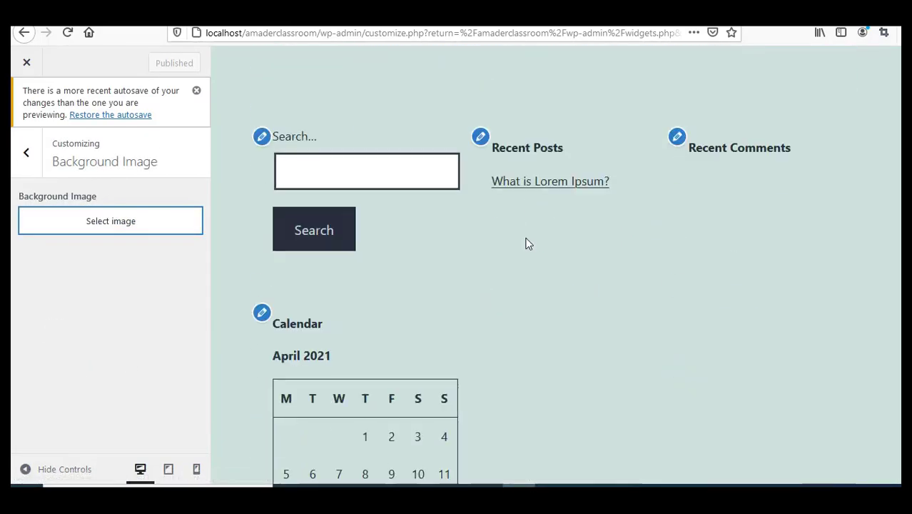
pyautogui.scroll(7, 526, 243)
pyautogui.scroll(5, 524, 245)
pyautogui.scroll(-10, 524, 250)
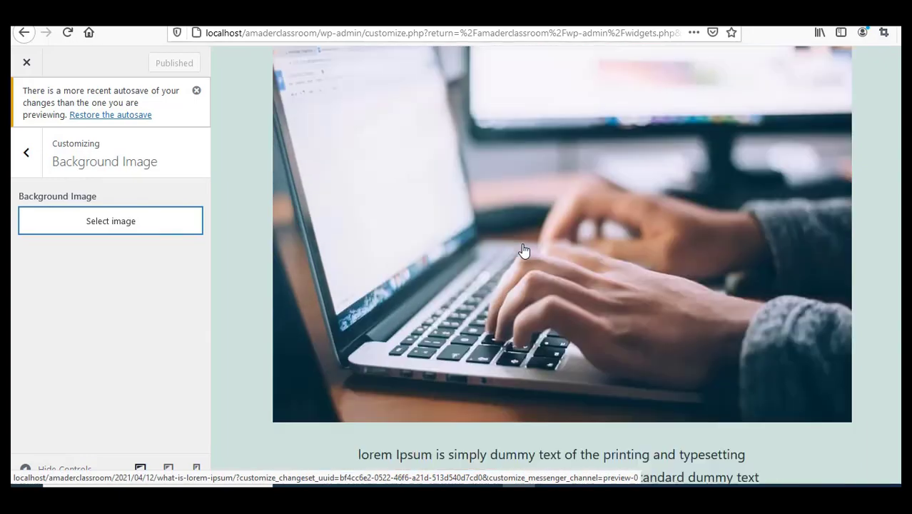
pyautogui.scroll(-10, 521, 248)
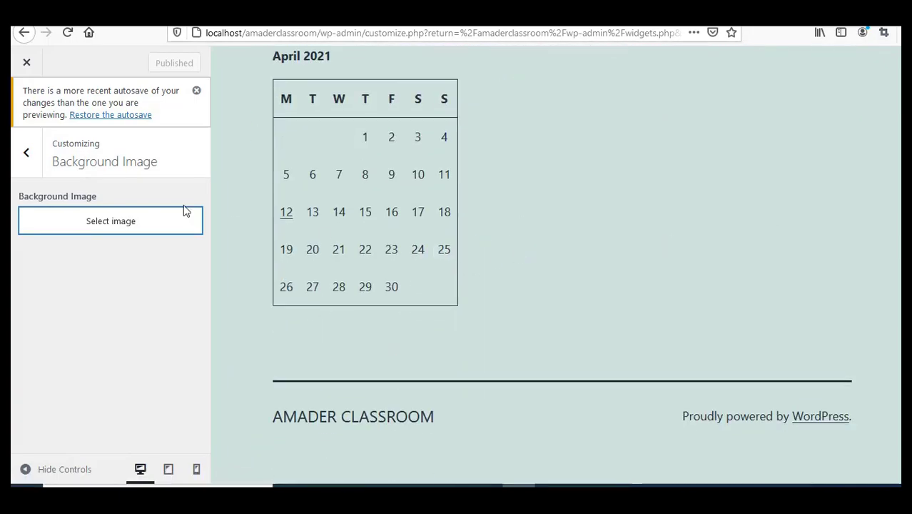
pyautogui.scroll(5, 397, 225)
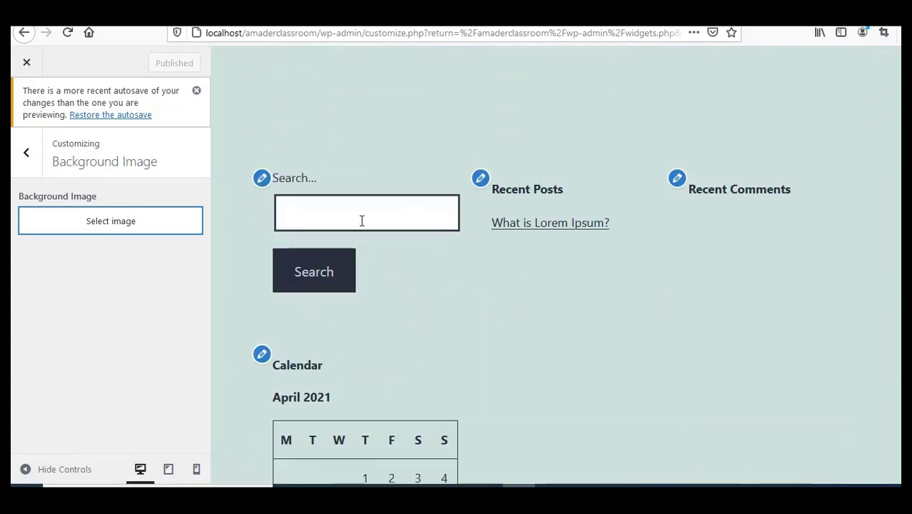
pyautogui.scroll(5, 333, 400)
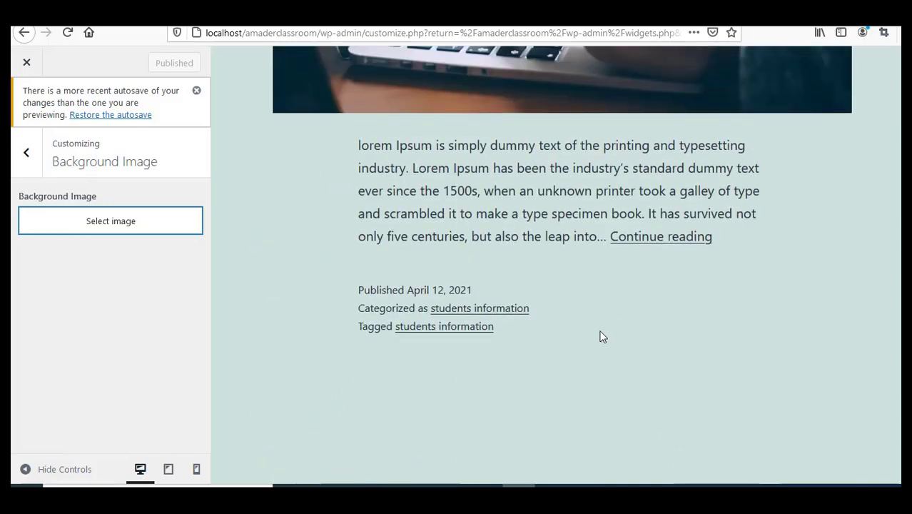
pyautogui.scroll(3, 599, 336)
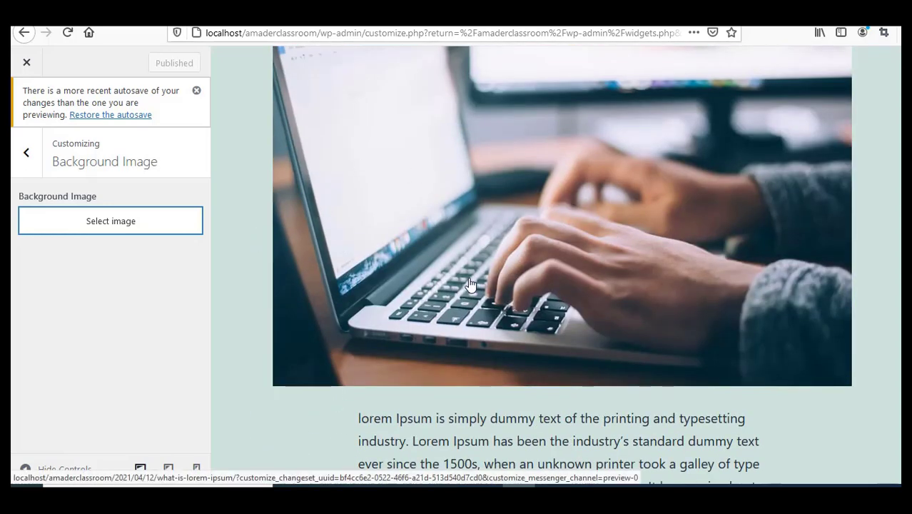
pyautogui.scroll(-3, 470, 284)
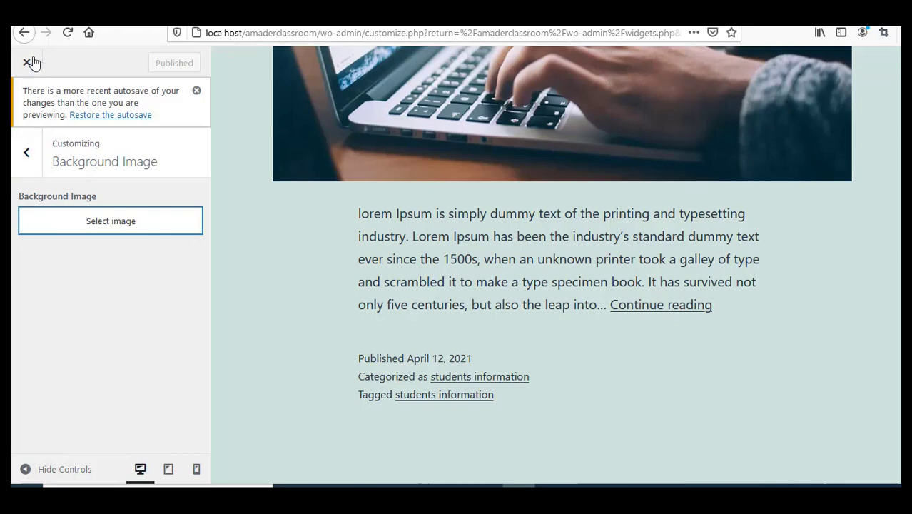
# Step: Leave the customizer and open the Theme Editor, accepting the warning about direct theme edits
pyautogui.click(31, 157)
pyautogui.click(28, 155)
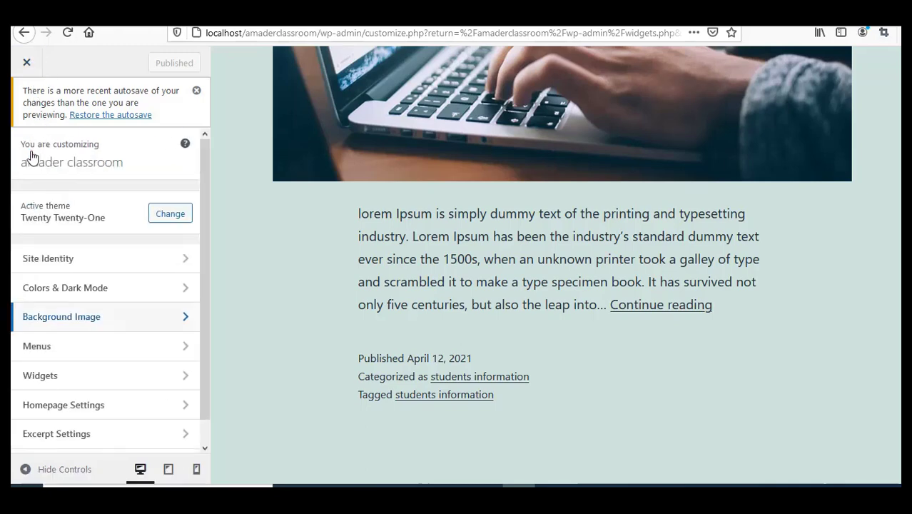
pyautogui.click(23, 34)
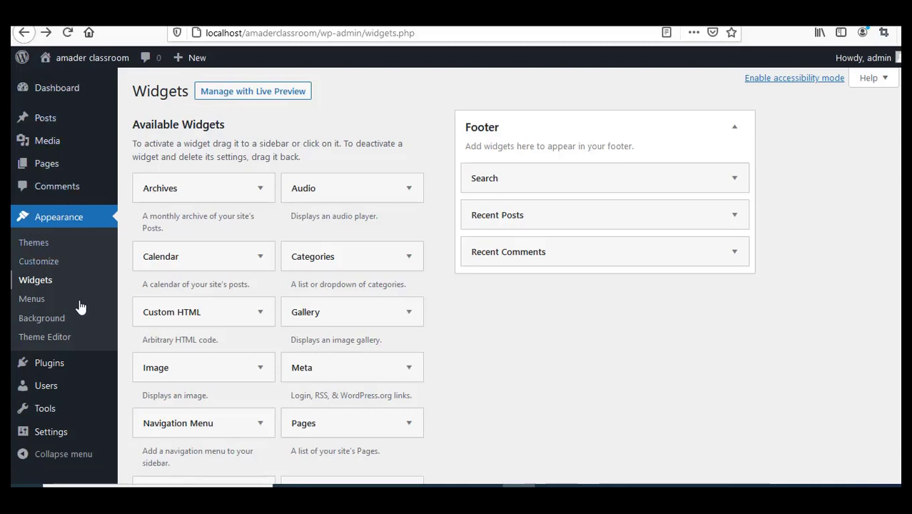
pyautogui.click(58, 343)
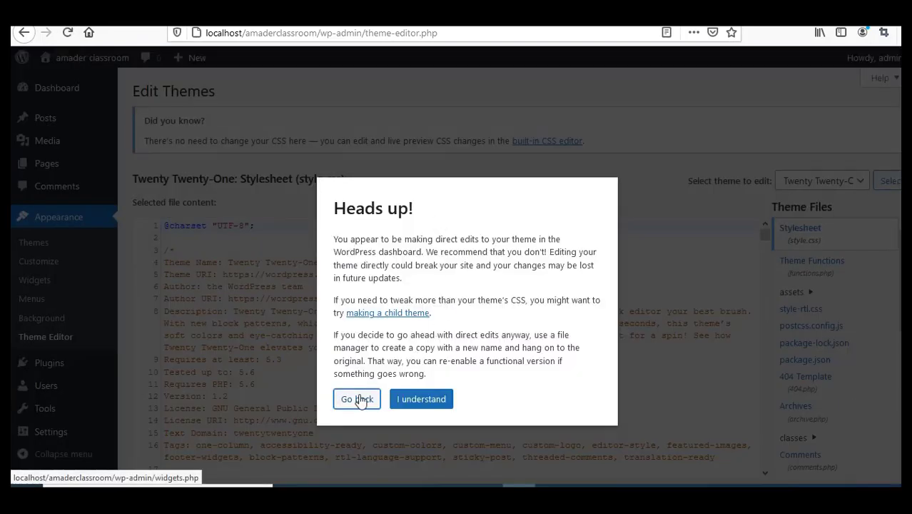
pyautogui.click(420, 400)
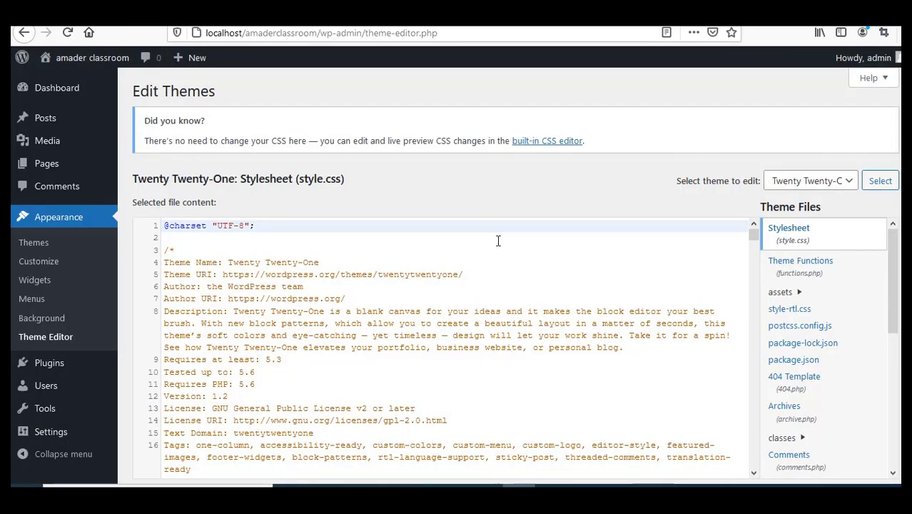
# Step: Examine the code of the Twenty Twenty-One stylesheet style.css in the Theme Editor
pyautogui.scroll(-8, 499, 240)
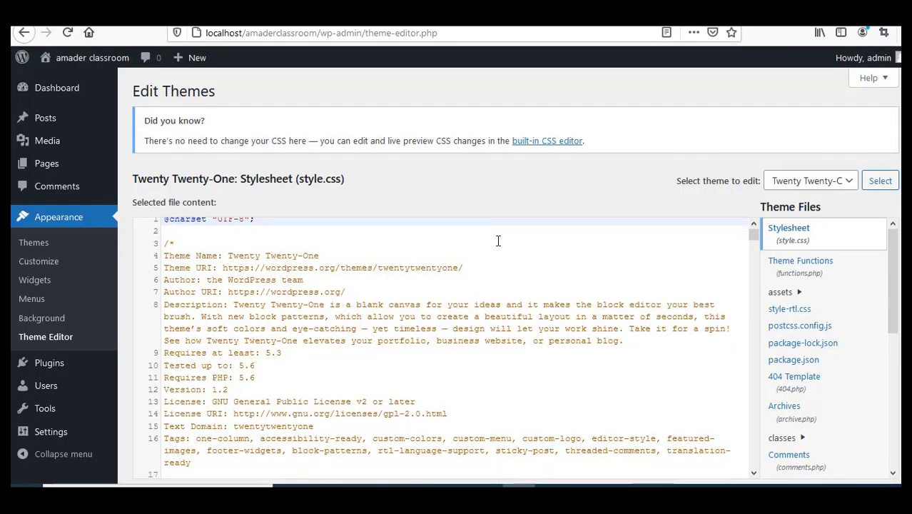
pyautogui.scroll(-13, 498, 241)
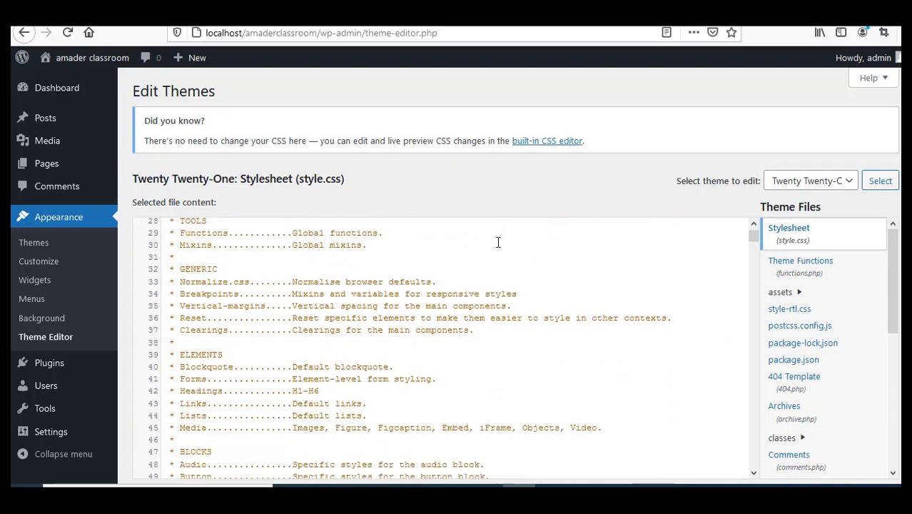
pyautogui.scroll(-20, 497, 244)
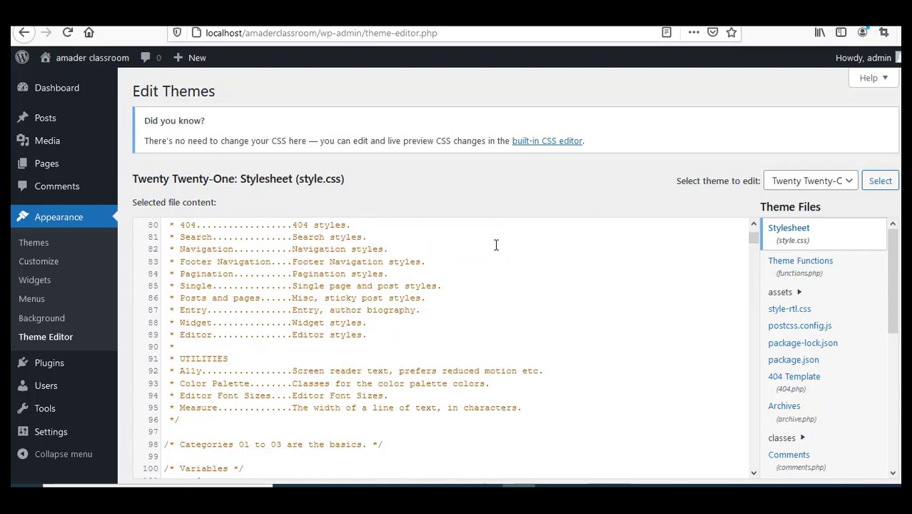
pyautogui.scroll(-20, 495, 246)
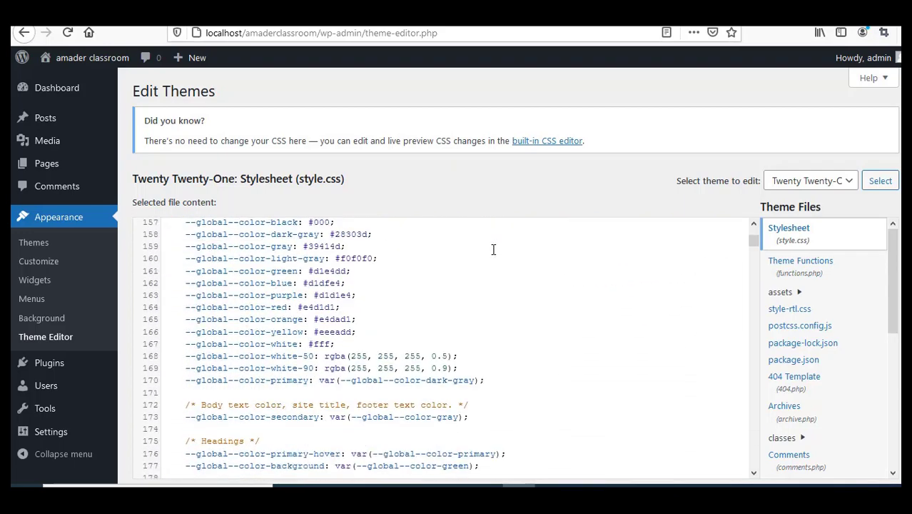
pyautogui.scroll(-20, 492, 257)
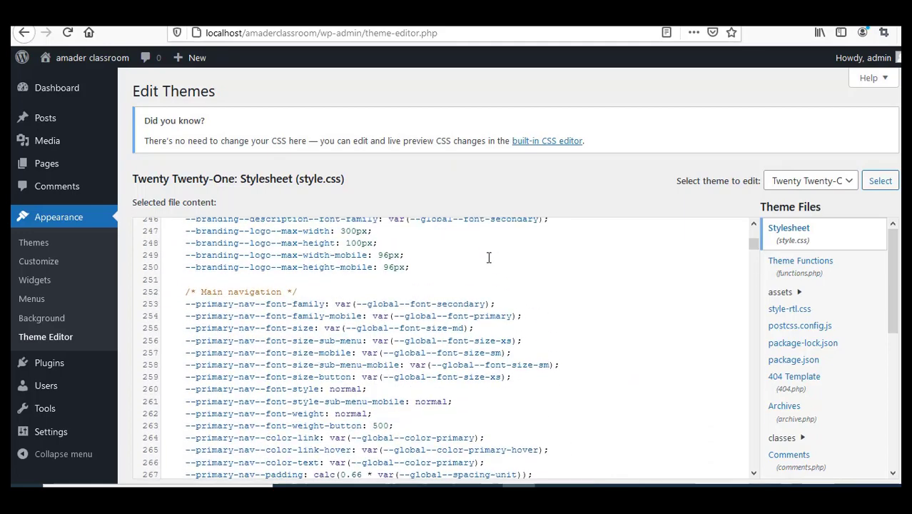
pyautogui.scroll(-20, 486, 259)
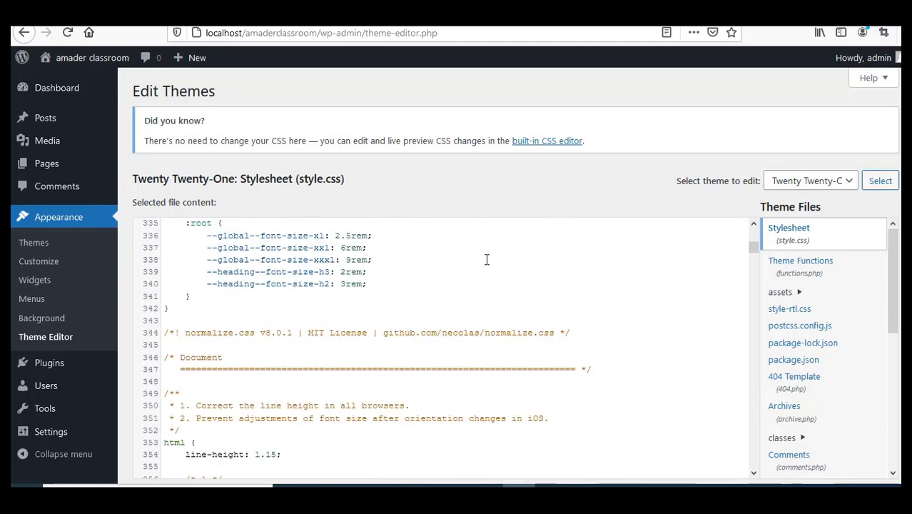
pyautogui.scroll(-20, 485, 260)
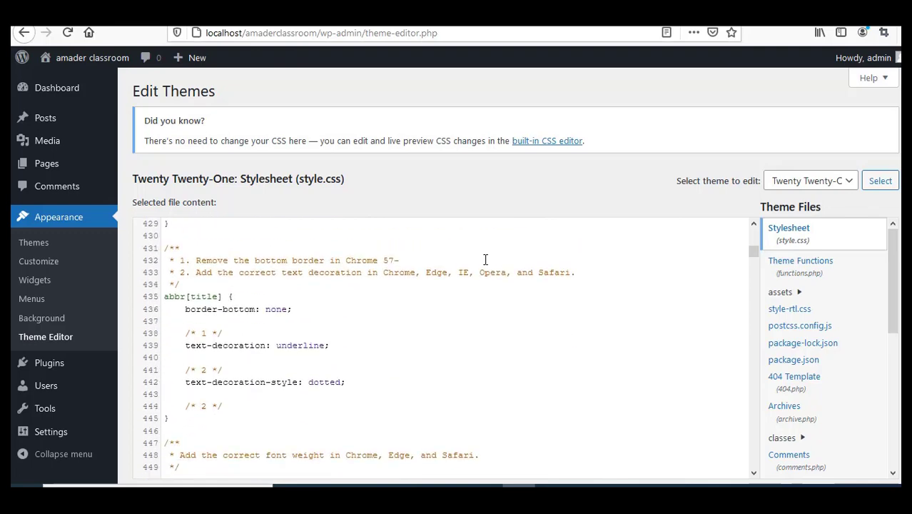
pyautogui.scroll(-9, 486, 260)
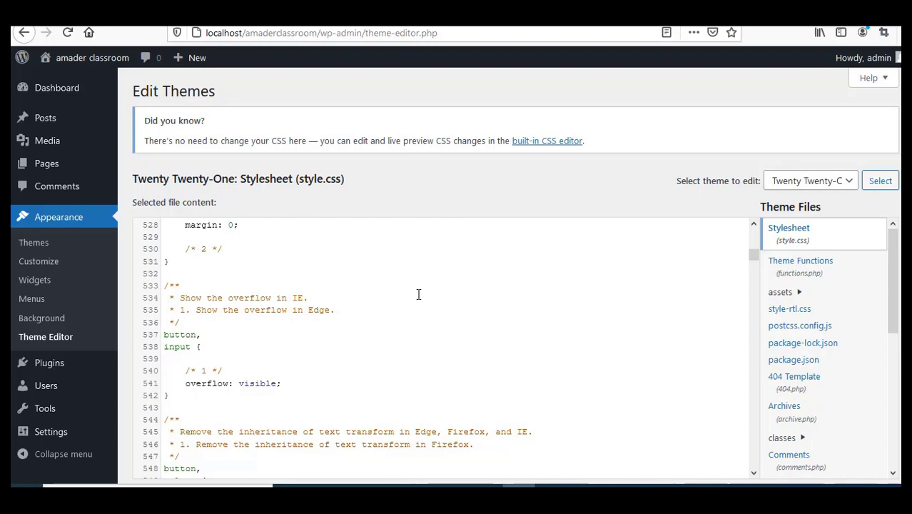
pyautogui.scroll(-20, 537, 272)
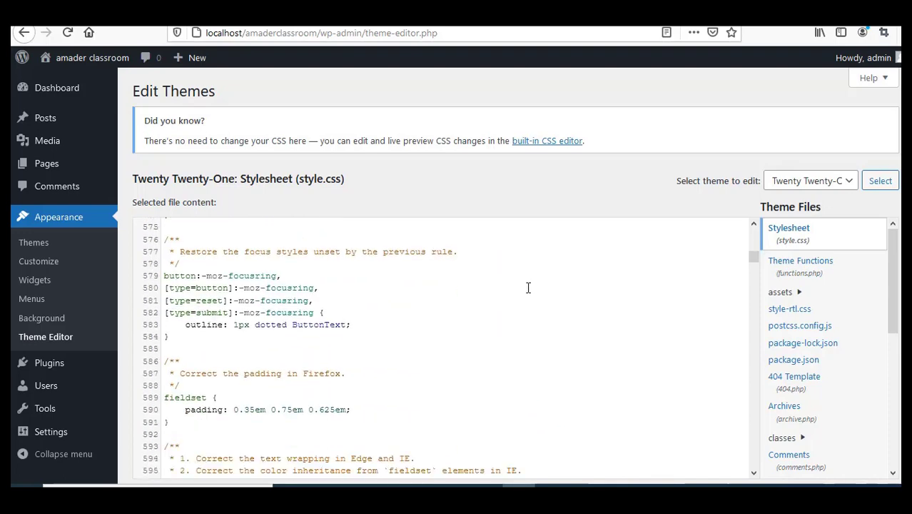
pyautogui.scroll(-20, 527, 288)
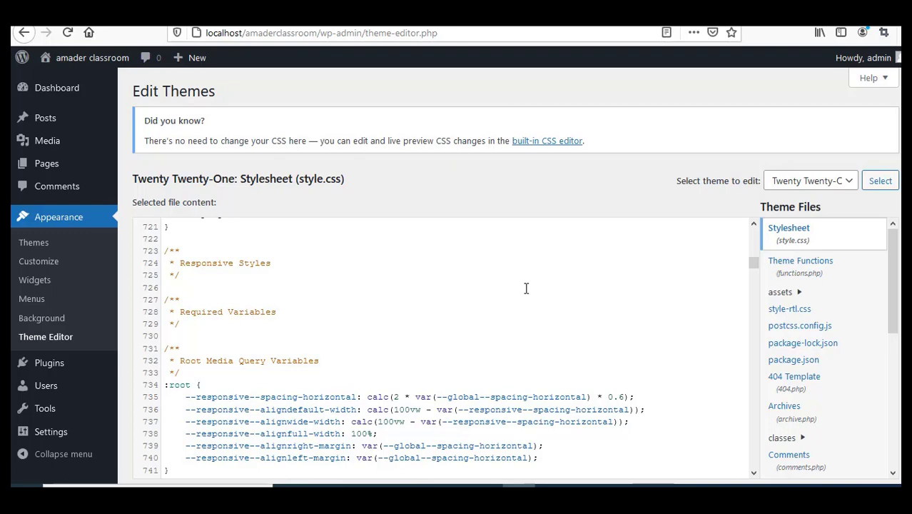
pyautogui.scroll(-18, 526, 287)
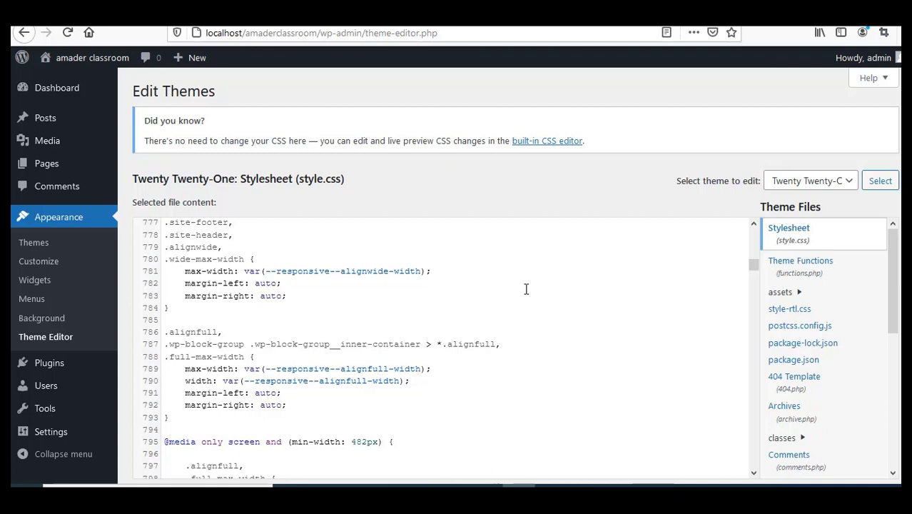
pyautogui.moveTo(25, 366)
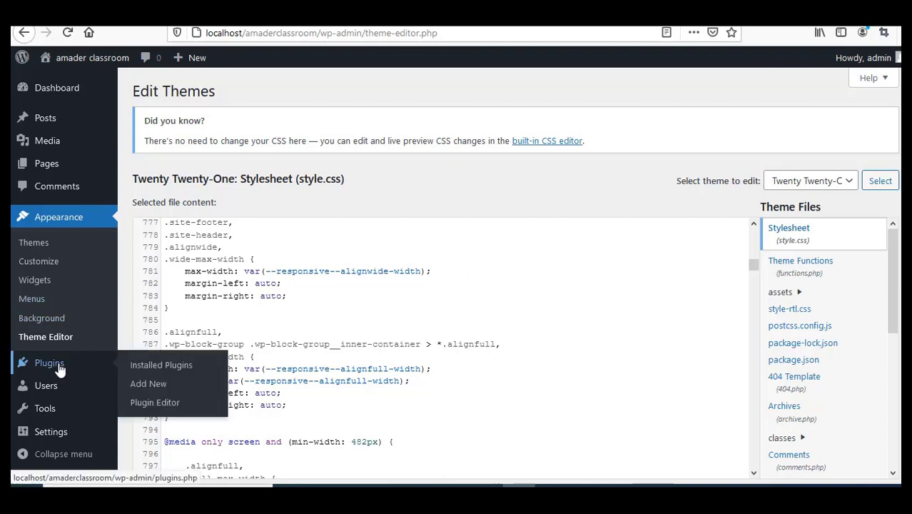